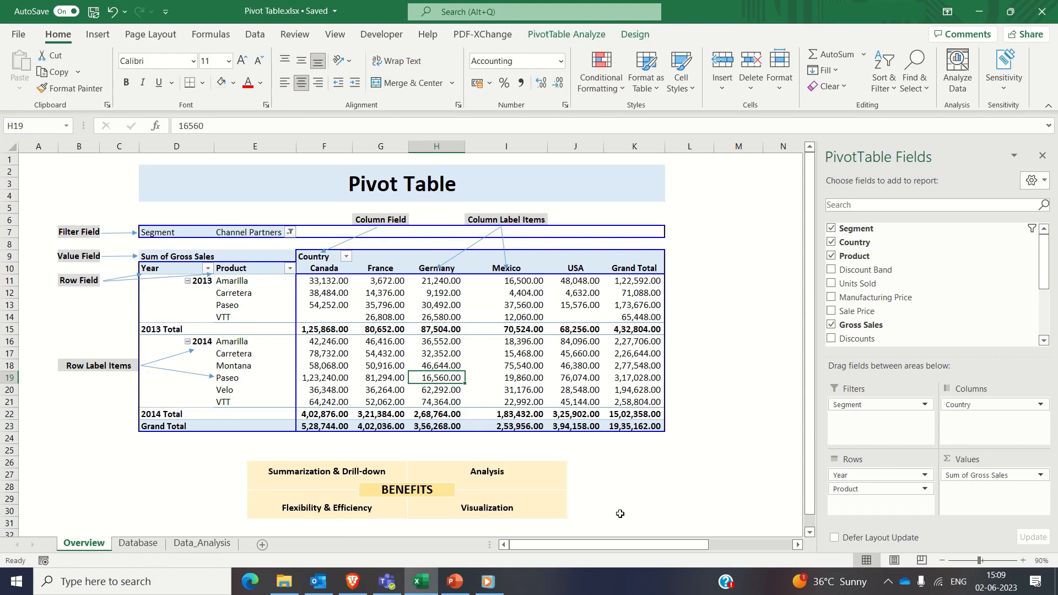
# Step: Step along the 2014 Paseo sales row and back to the Paseo row label
pyautogui.press('Right')
pyautogui.press('Right')
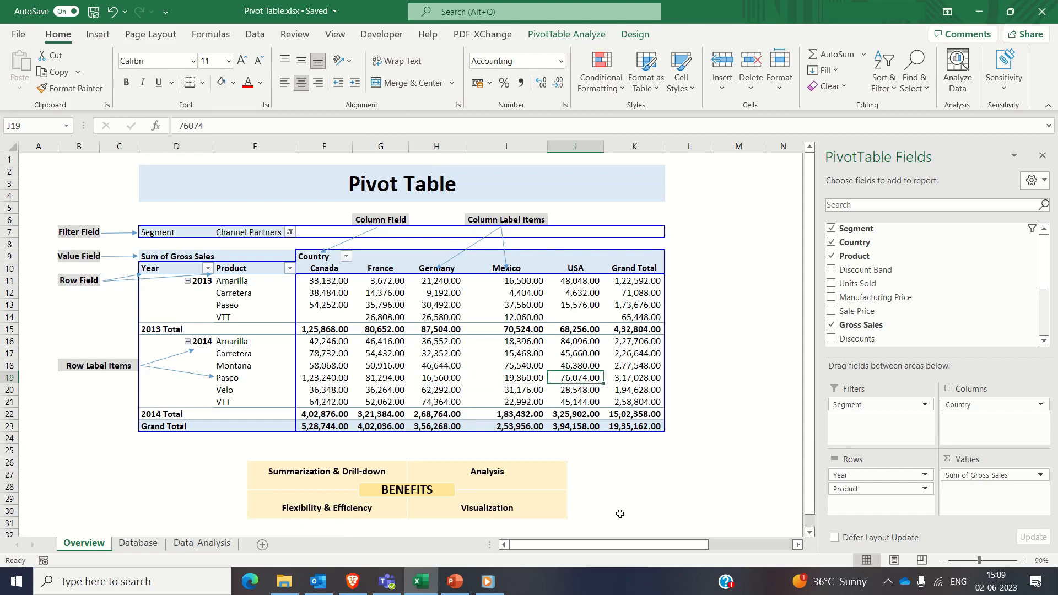
pyautogui.press('Left')
pyautogui.press('Left')
pyautogui.press('Left')
pyautogui.press('Left')
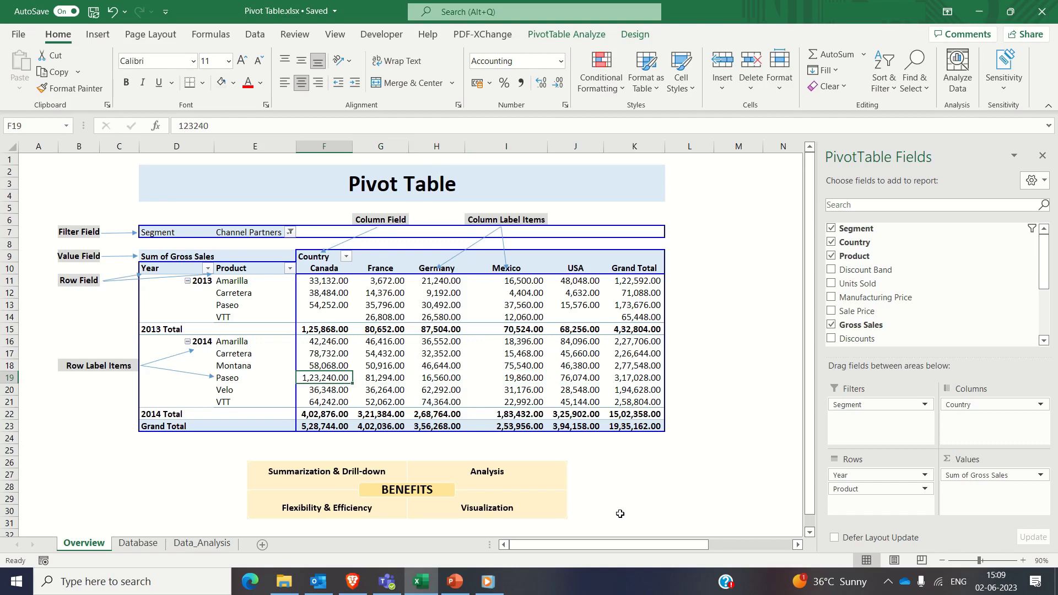
pyautogui.press('Left')
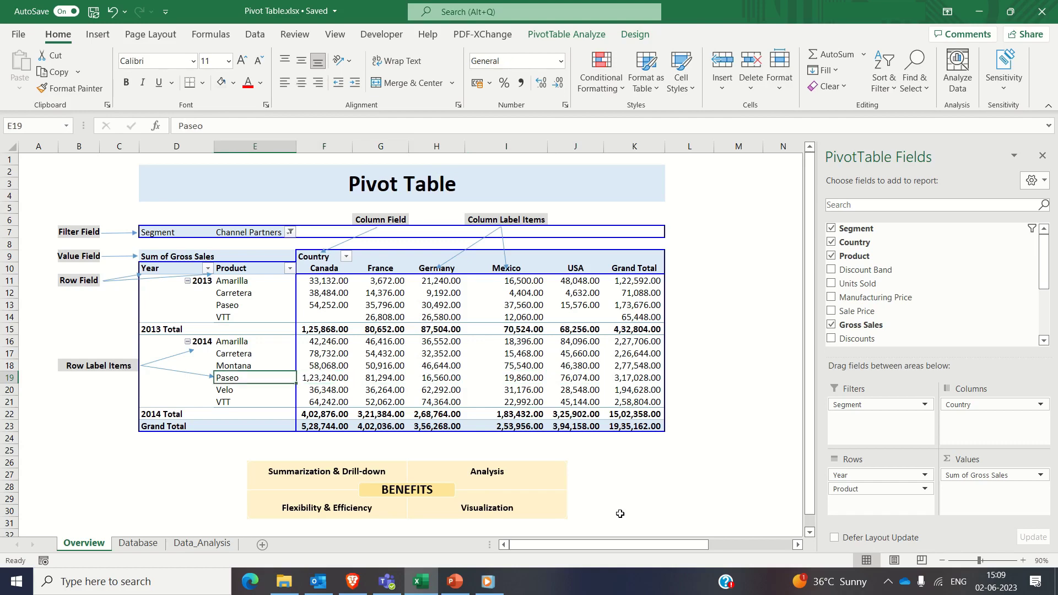
# Step: On the Database sheet, check the Units Sold and Manufacturing Price headers, then jump to row 701
pyautogui.hotkey('ctrl', 'pagedown')
pyautogui.press('Up')
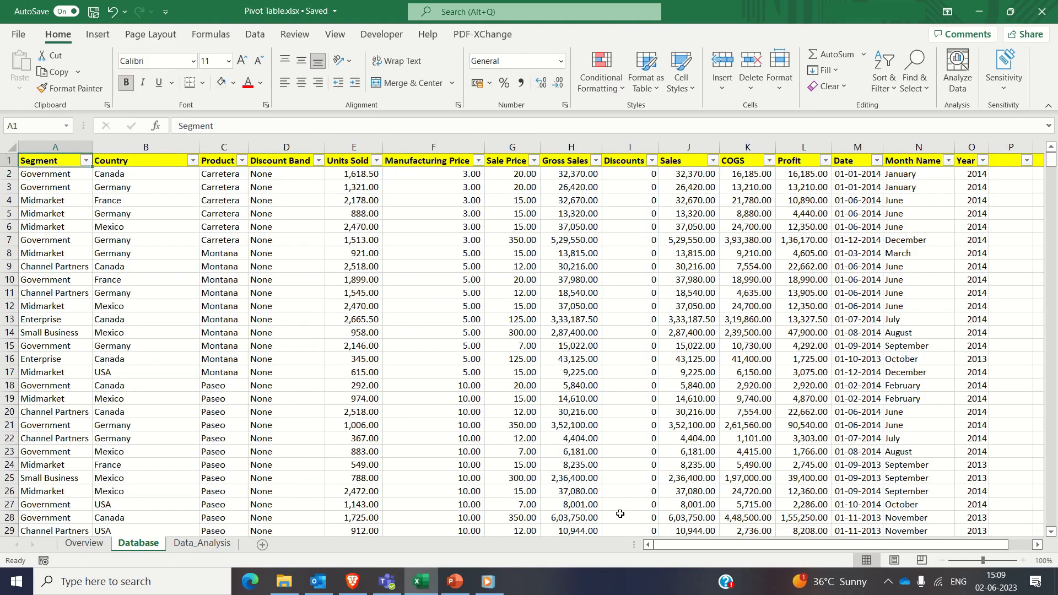
pyautogui.press('Right')
pyautogui.press('Right')
pyautogui.press('Right')
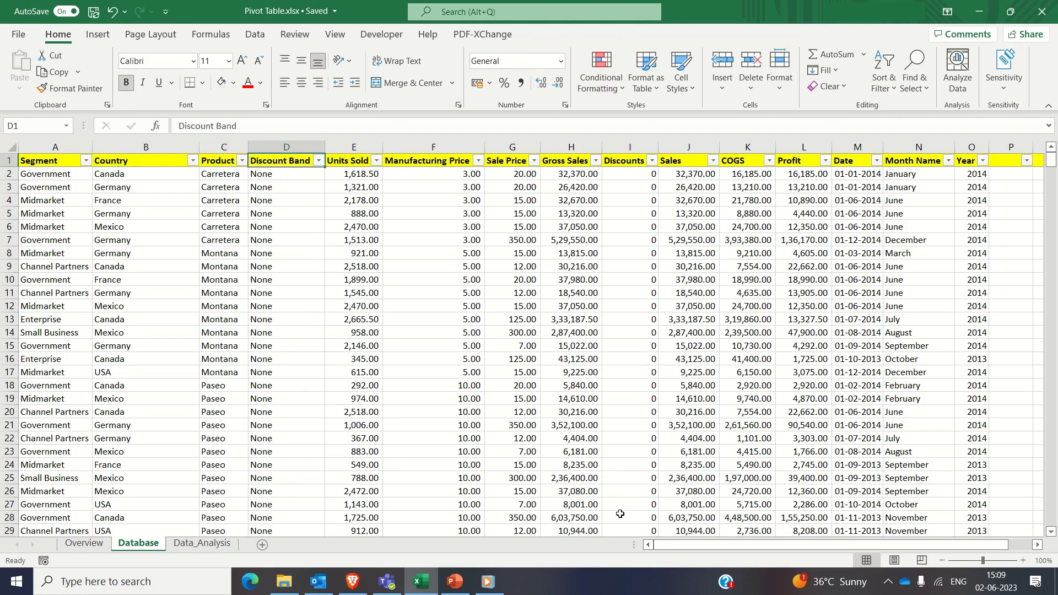
pyautogui.press('Right')
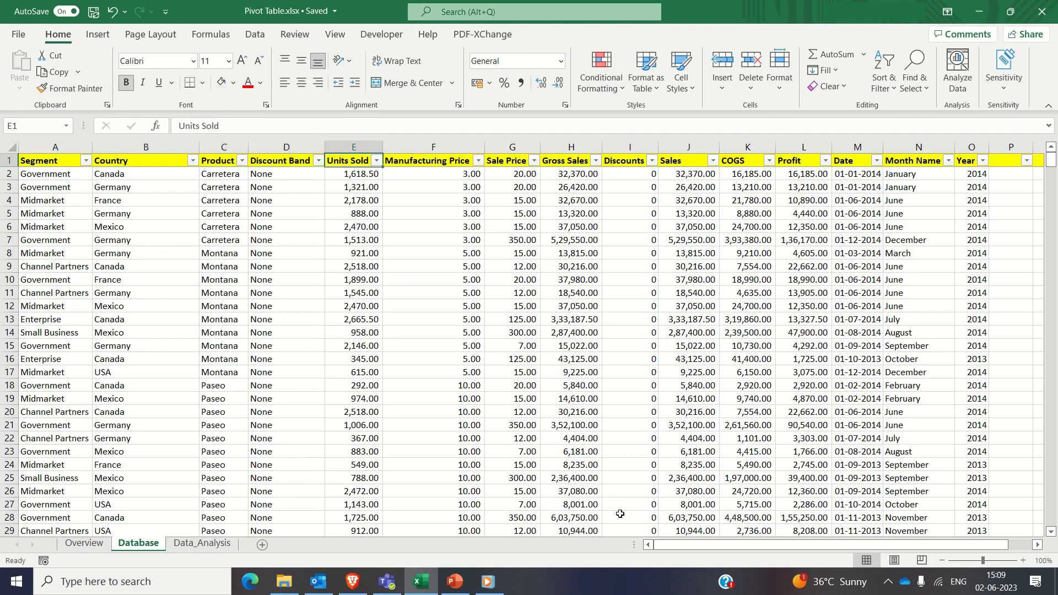
pyautogui.press('Down')
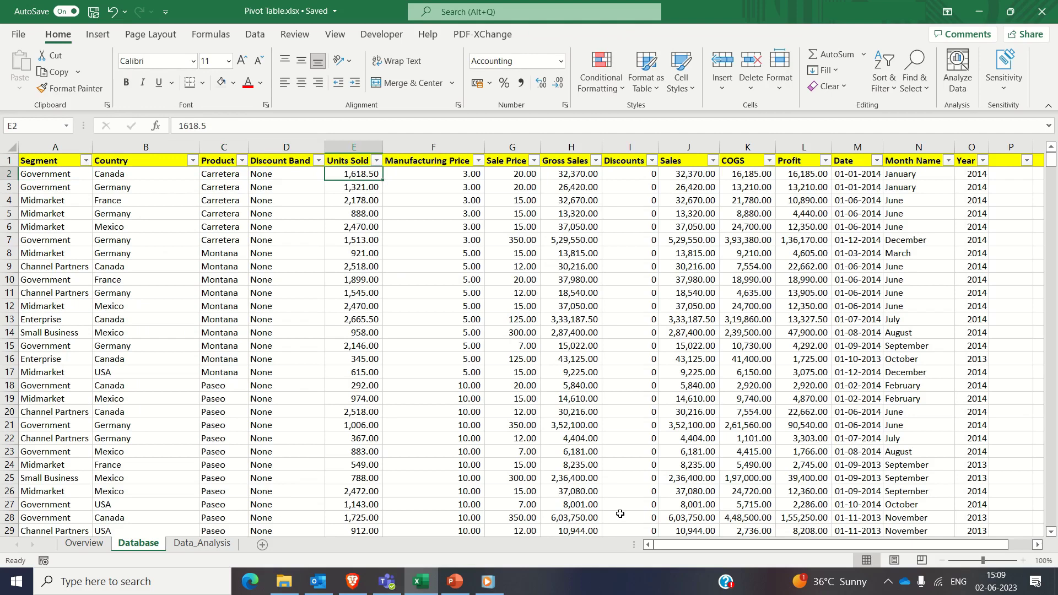
pyautogui.press('Up')
pyautogui.press('Right')
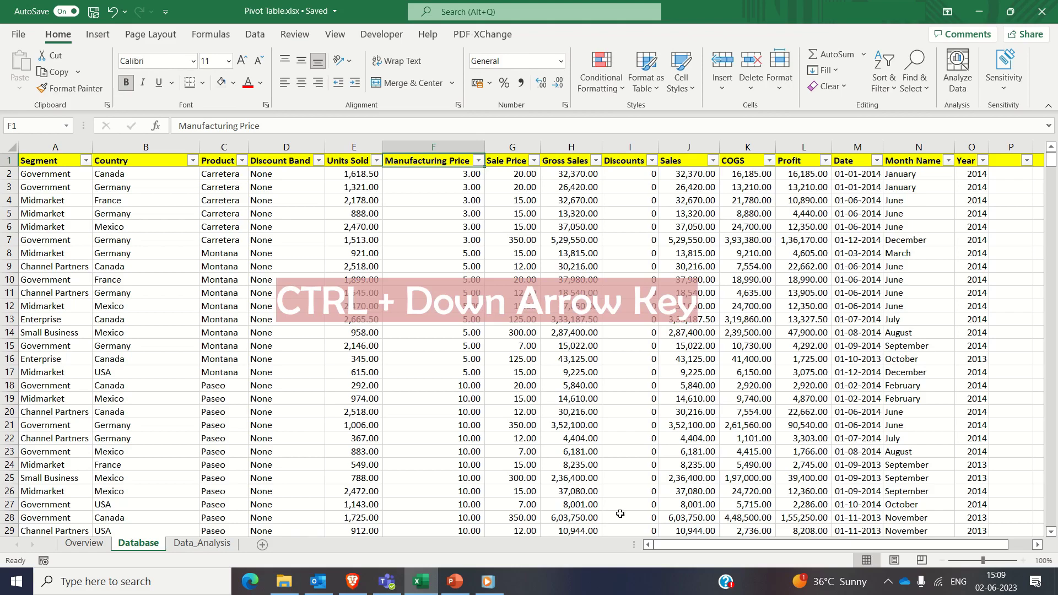
pyautogui.hotkey('ctrl', 'Down')
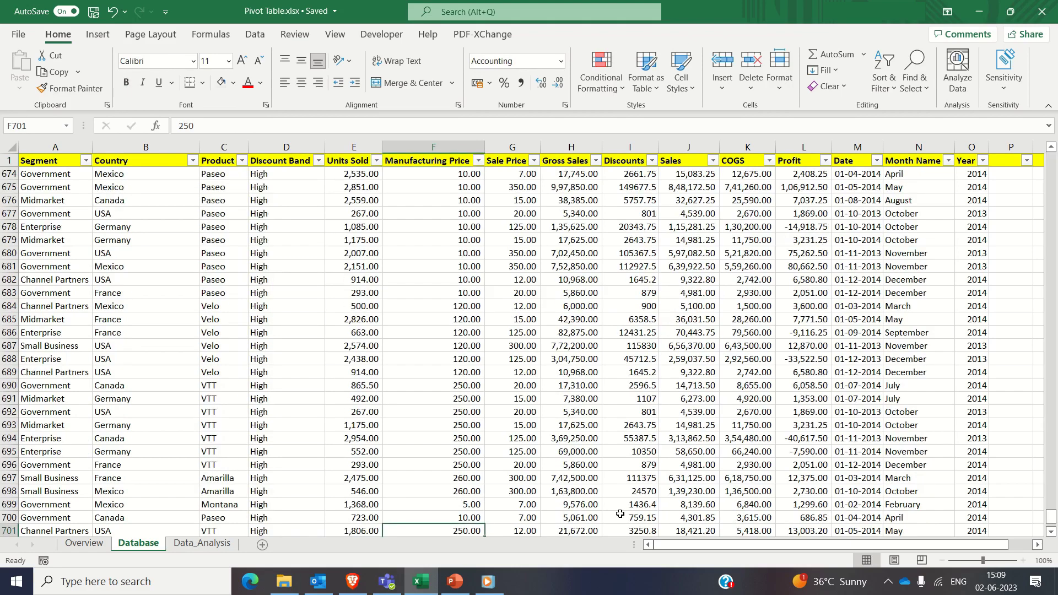
pyautogui.scroll(-2, 620, 514)
pyautogui.scroll(-2, 619, 513)
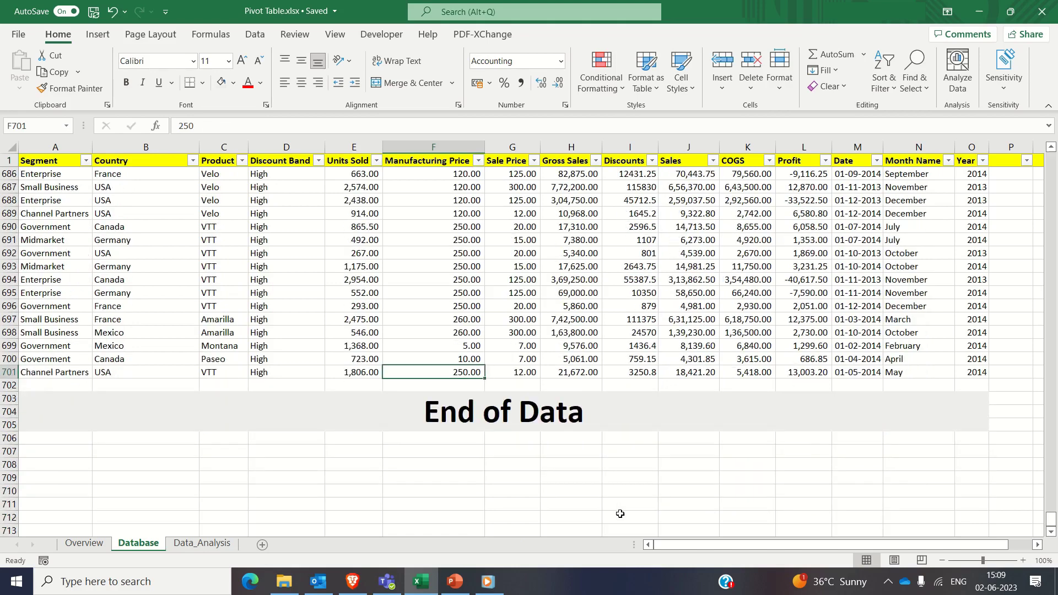
pyautogui.hotkey('ctrl', 'Up')
pyautogui.press('Down')
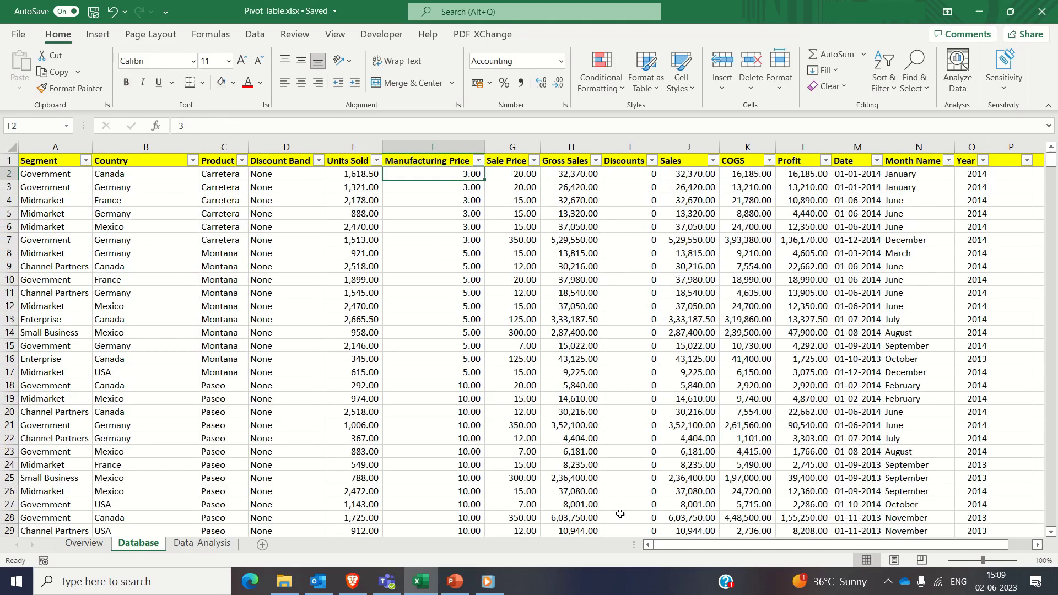
pyautogui.press('Down')
pyautogui.press('Down')
pyautogui.press('Down')
pyautogui.press('Down')
pyautogui.press('Down')
pyautogui.press('Down')
pyautogui.press('Down')
pyautogui.press('Down')
pyautogui.press('Down')
pyautogui.press('Down')
pyautogui.press('Down')
pyautogui.hotkey('shift', 'space')
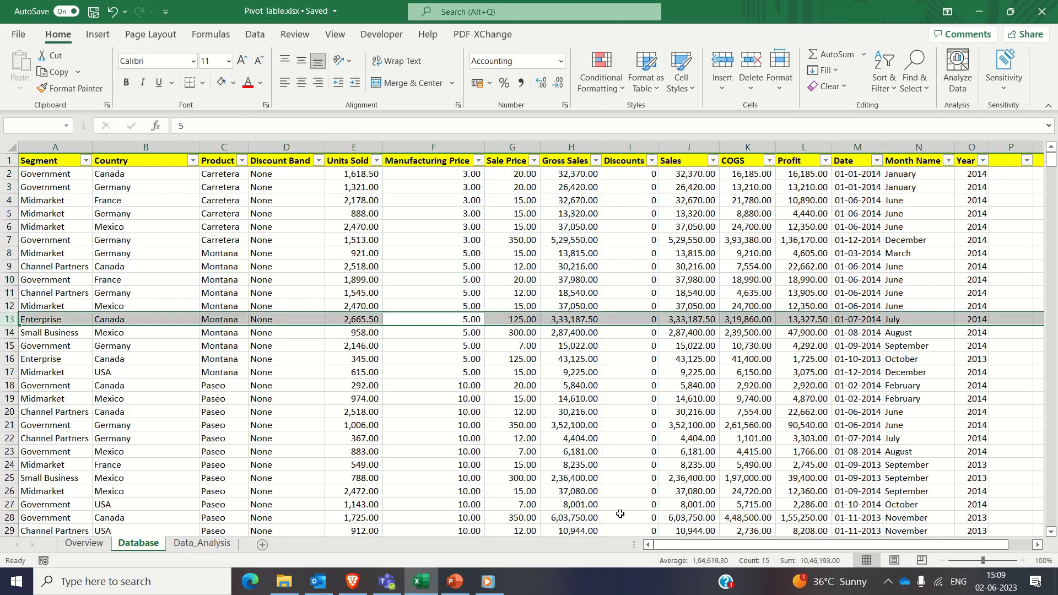
pyautogui.hotkey('ctrl', 'shift', '+')
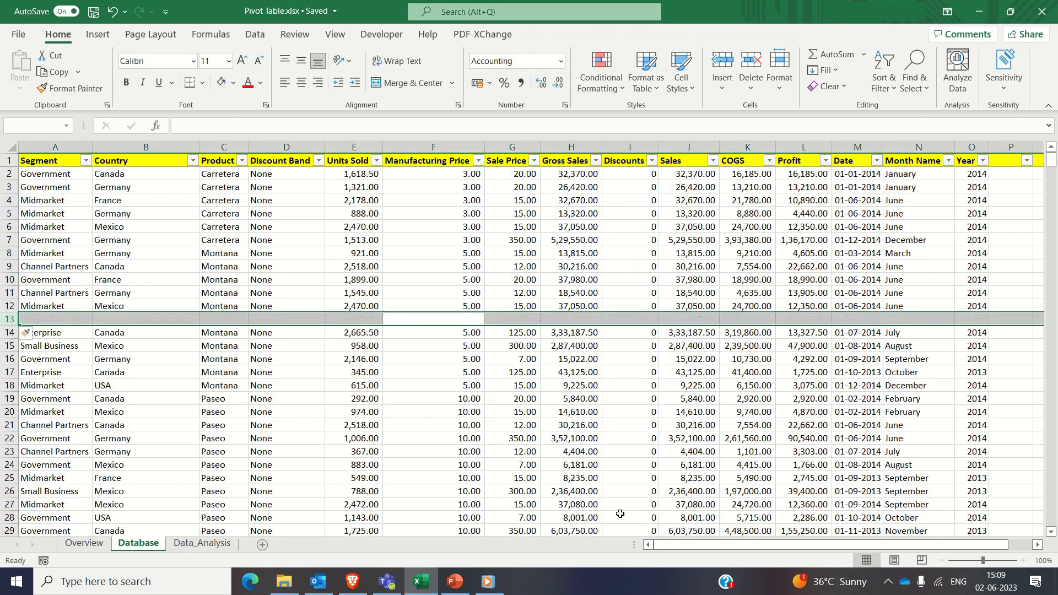
pyautogui.click(528, 265)
pyautogui.hotkey('ctrl', 'Up')
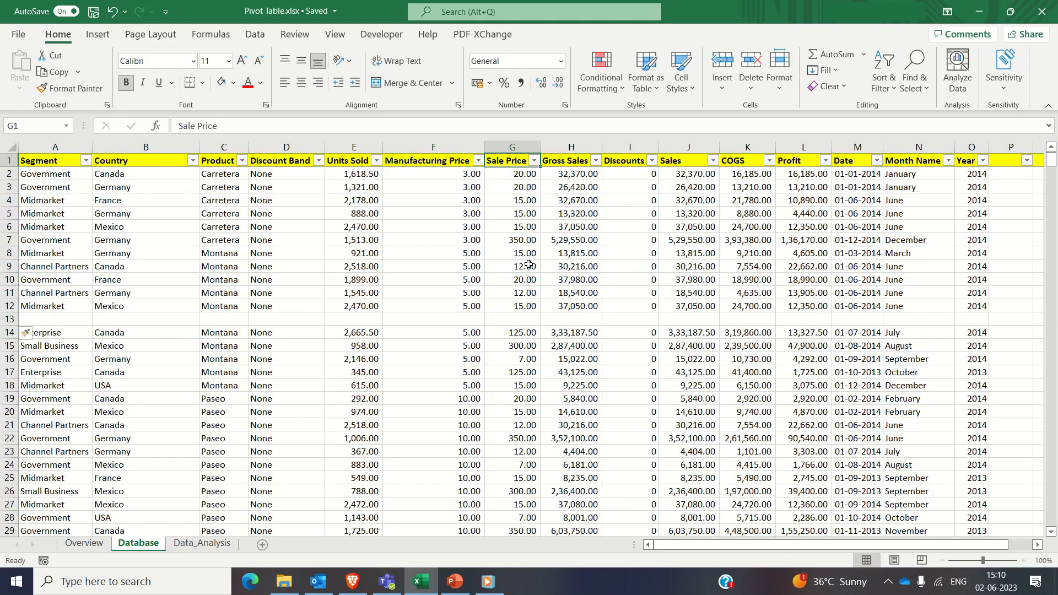
pyautogui.hotkey('ctrl', 'Down')
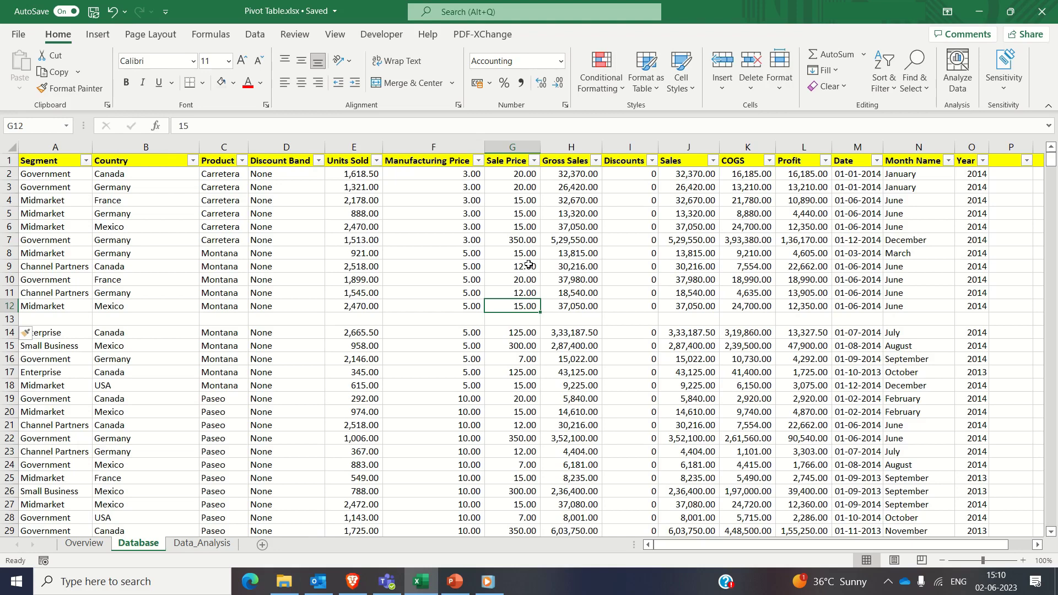
pyautogui.hotkey('ctrl', 's')
pyautogui.moveTo(57, 160); pyautogui.dragTo(964, 309)
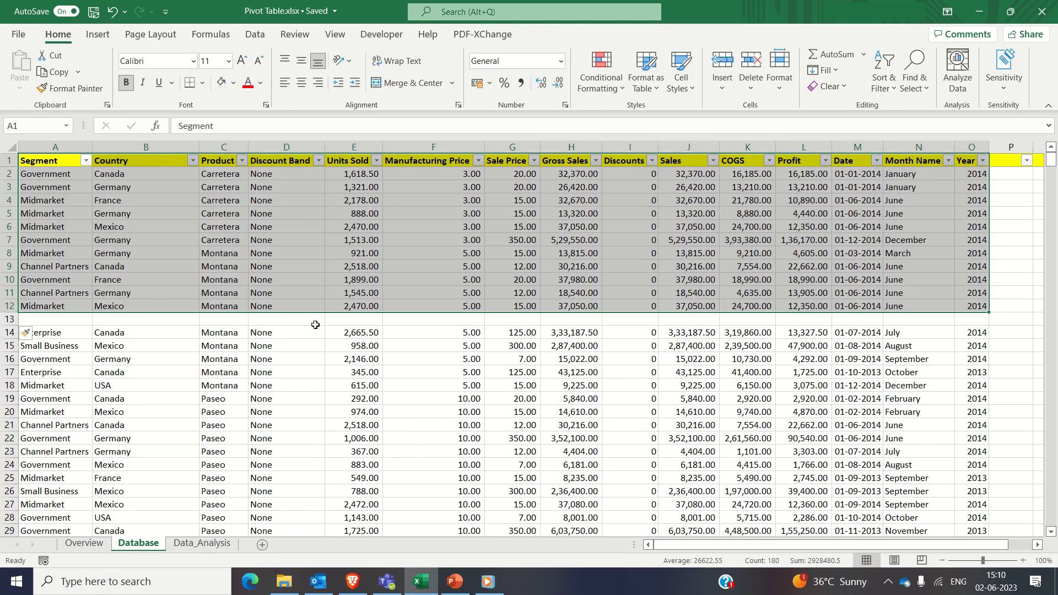
pyautogui.click(313, 361)
pyautogui.hotkey('ctrl', 'z')
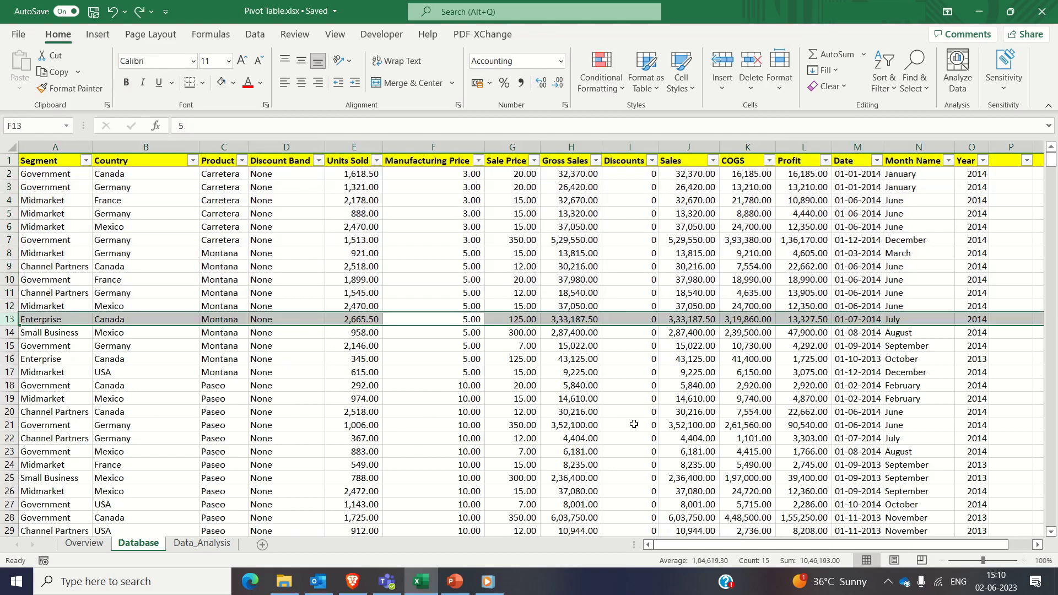
# Step: Select a cell inside the Database data and start a PivotTable insert, then cancel it
pyautogui.click(398, 407)
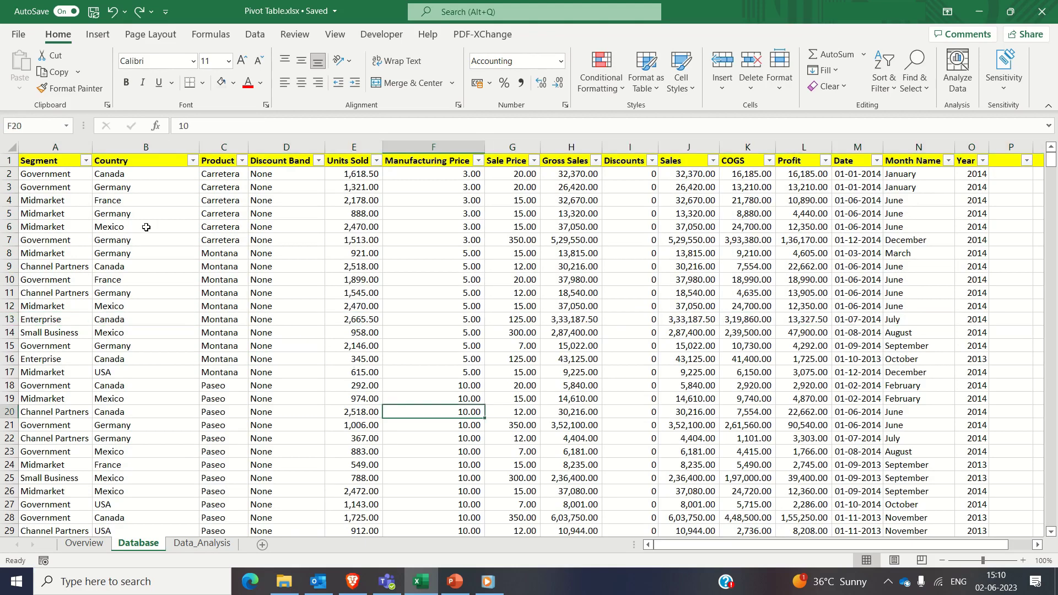
pyautogui.click(306, 253)
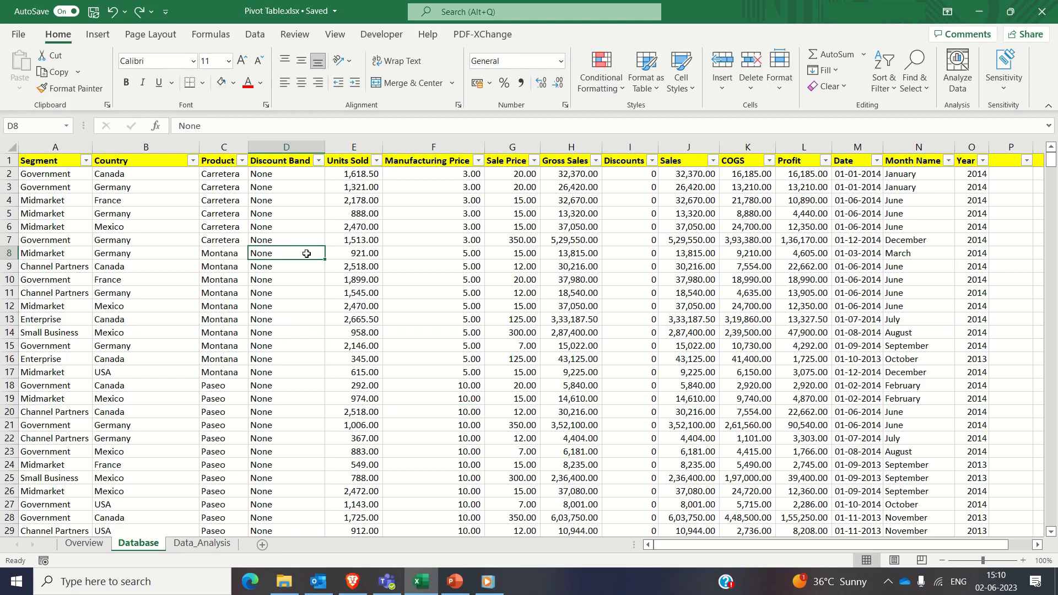
pyautogui.click(97, 35)
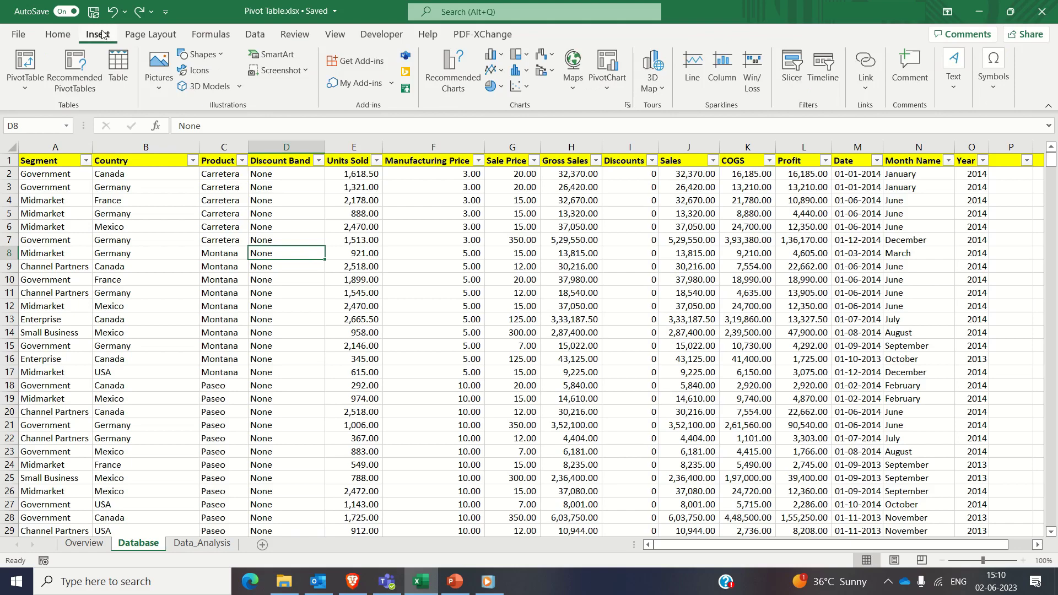
pyautogui.click(32, 64)
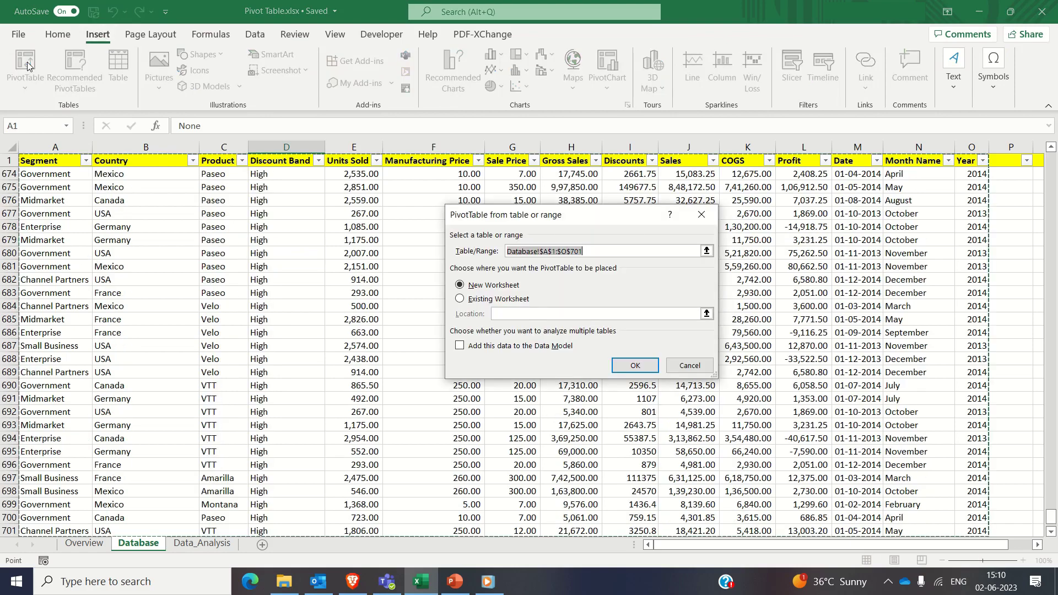
pyautogui.press('Escape')
# Step: Reopen PivotTable from table or range with source Database!$A$1:$O$701 on a New Worksheet
pyautogui.click(282, 245)
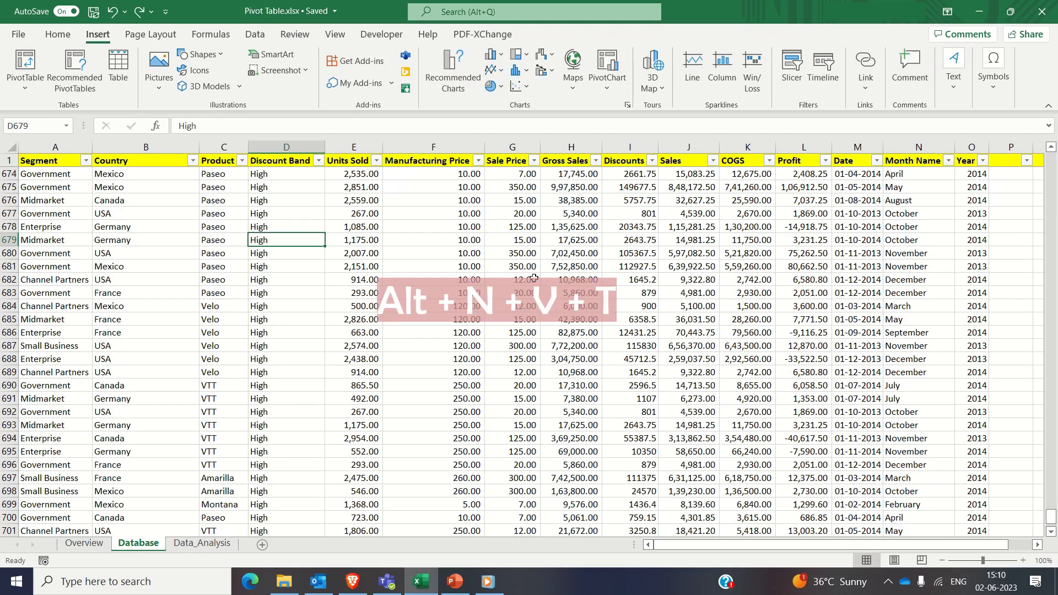
pyautogui.press('alt')
pyautogui.press('n')
pyautogui.press('v')
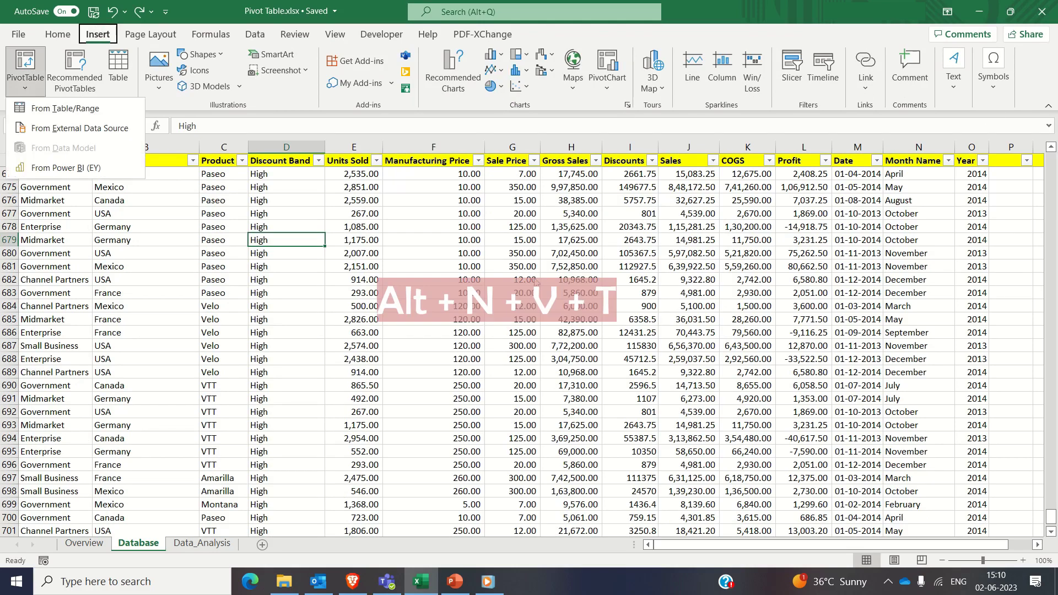
pyautogui.press('t')
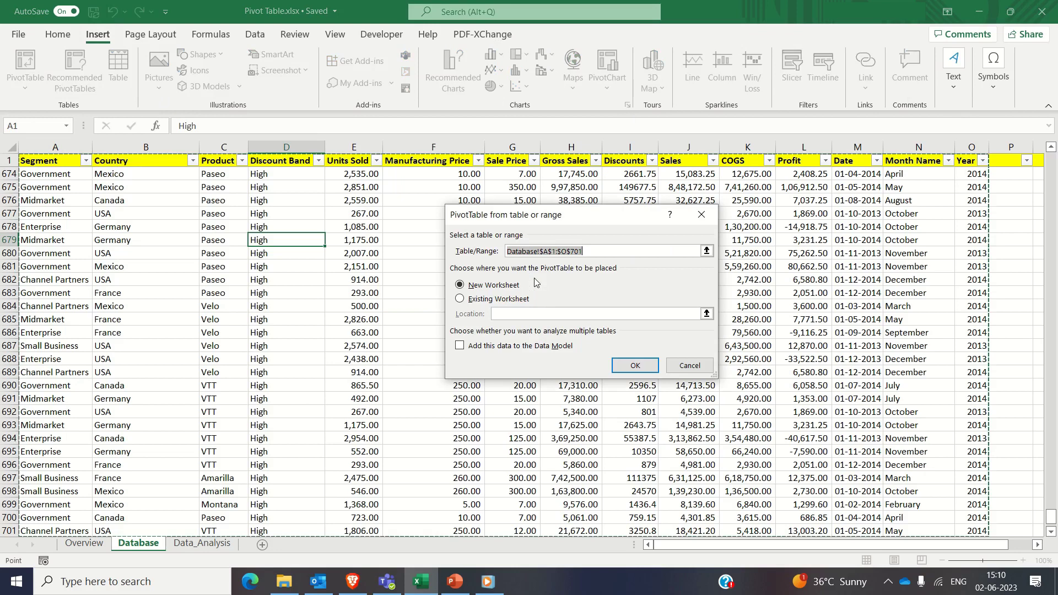
pyautogui.scroll(-2, 536, 282)
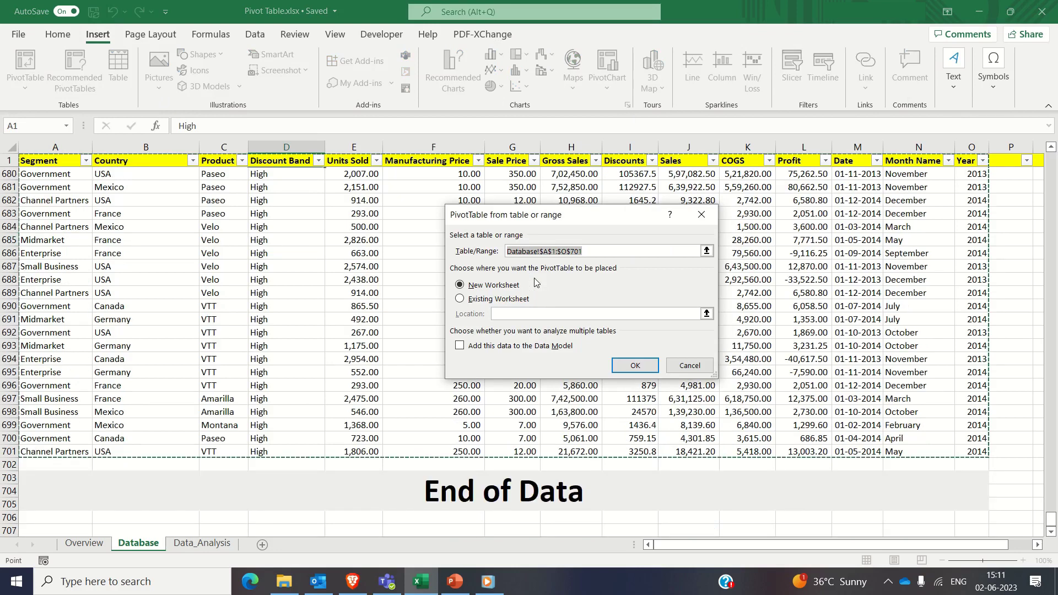
pyautogui.hotkey('shift', 'Left')
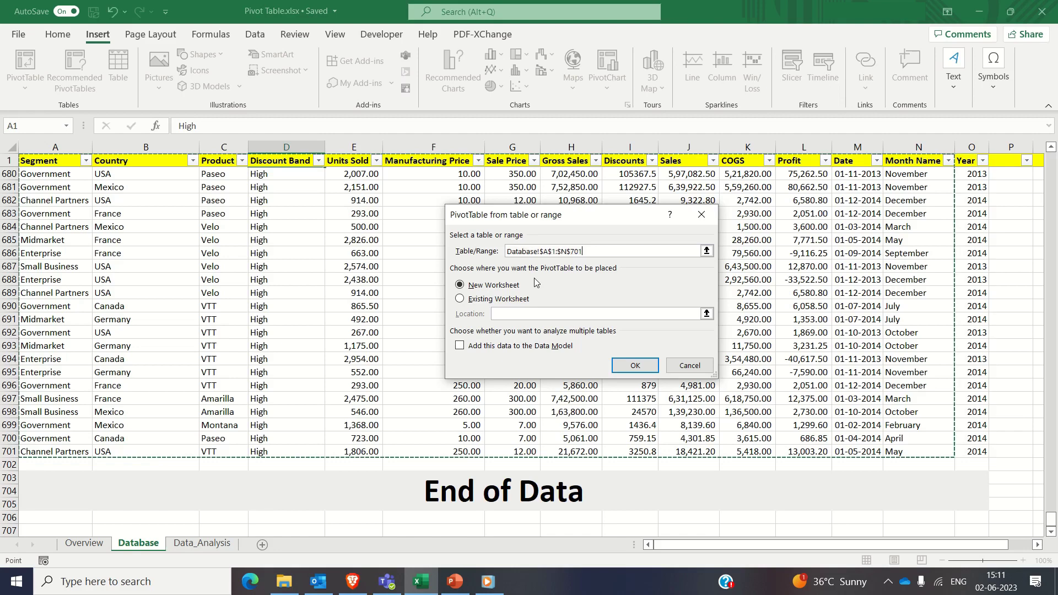
pyautogui.hotkey('shift', 'Up')
pyautogui.hotkey('shift', 'Up')
pyautogui.hotkey('shift', 'Up')
pyautogui.hotkey('shift', 'Right')
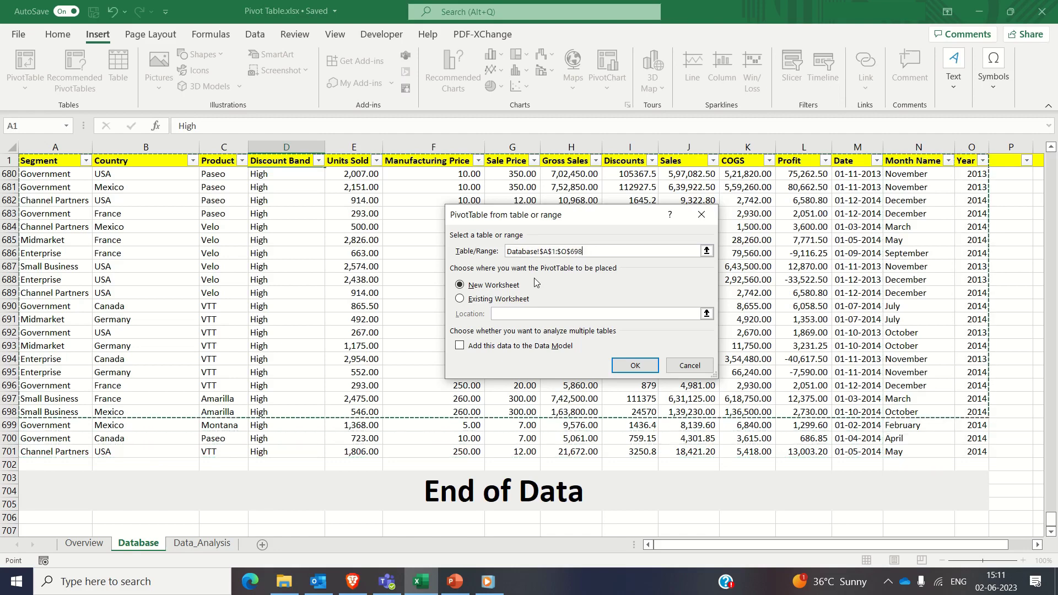
pyautogui.hotkey('shift', 'Down')
pyautogui.hotkey('shift', 'Down')
pyautogui.hotkey('shift', 'Down')
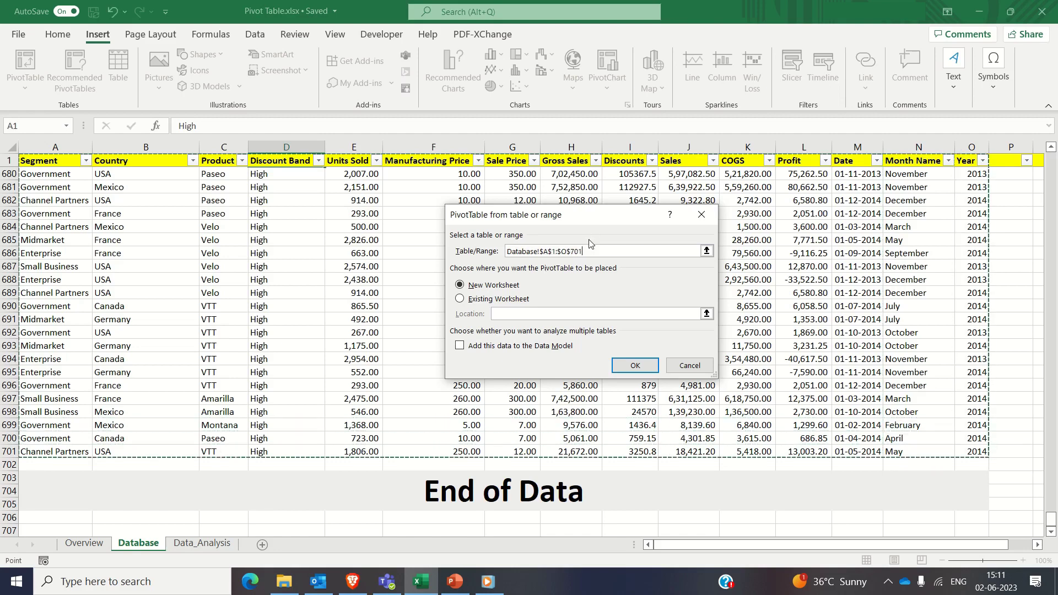
pyautogui.moveTo(606, 251); pyautogui.dragTo(458, 263)
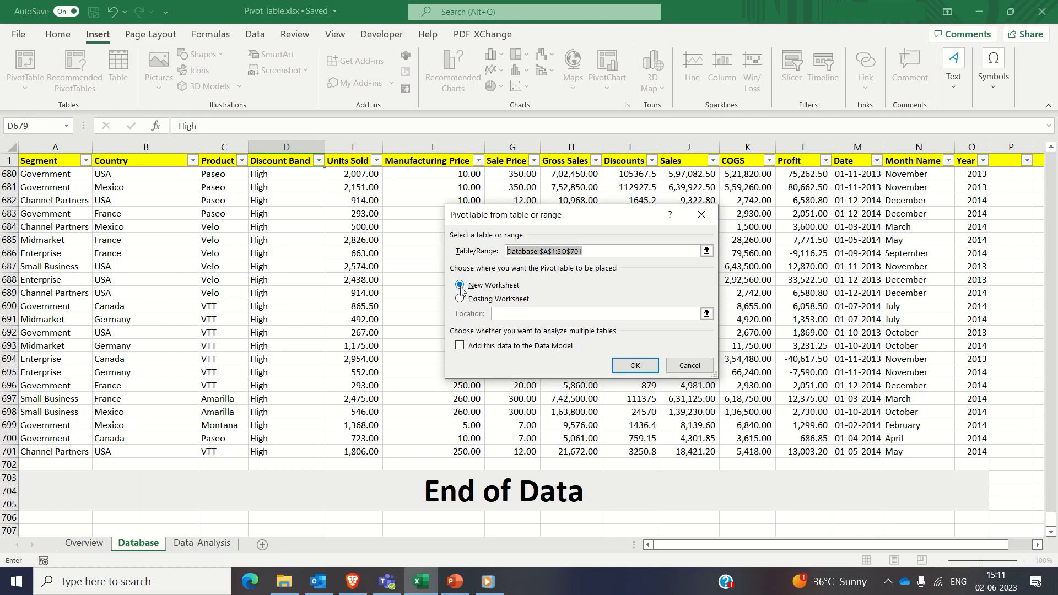
# Step: Create the PivotTable on Sheet5 with Product rows, Country columns and Sum of Gross Sales values
pyautogui.click(623, 367)
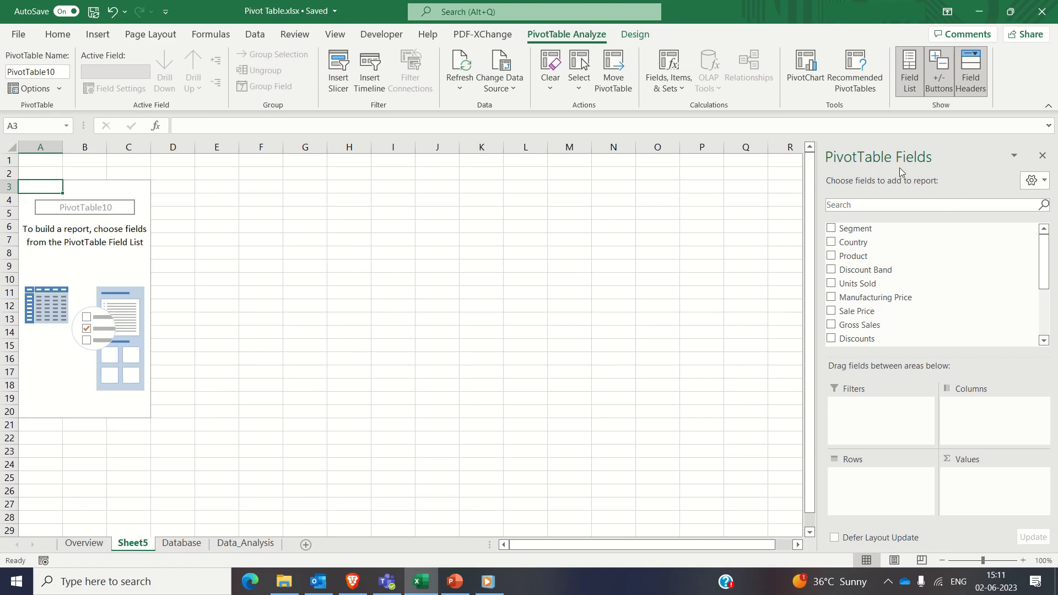
pyautogui.scroll(-3, 1019, 260)
pyautogui.scroll(3, 997, 274)
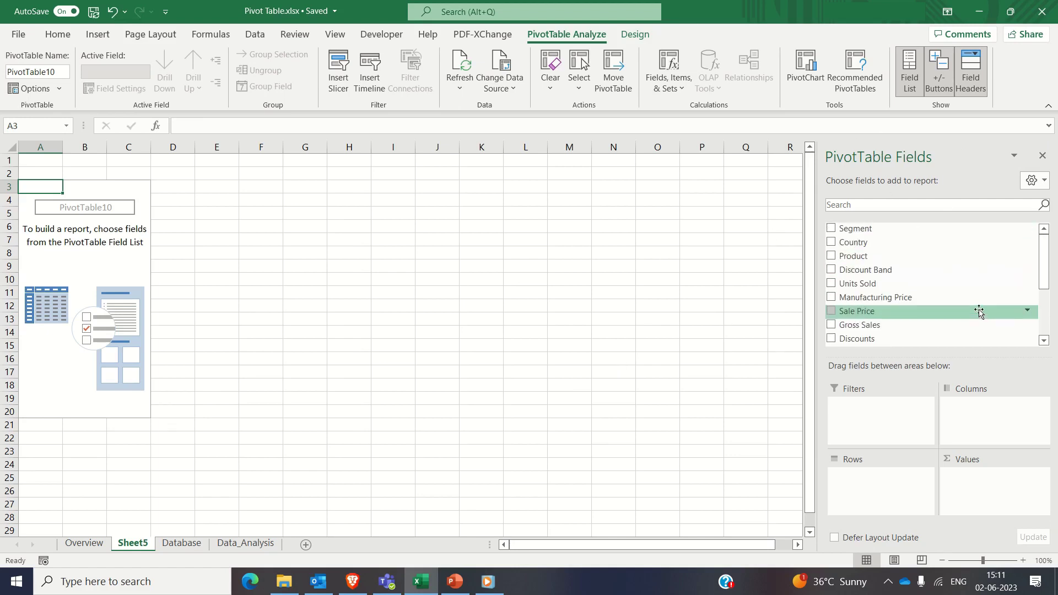
pyautogui.scroll(-5, 981, 309)
pyautogui.moveTo(1045, 288); pyautogui.dragTo(1043, 230)
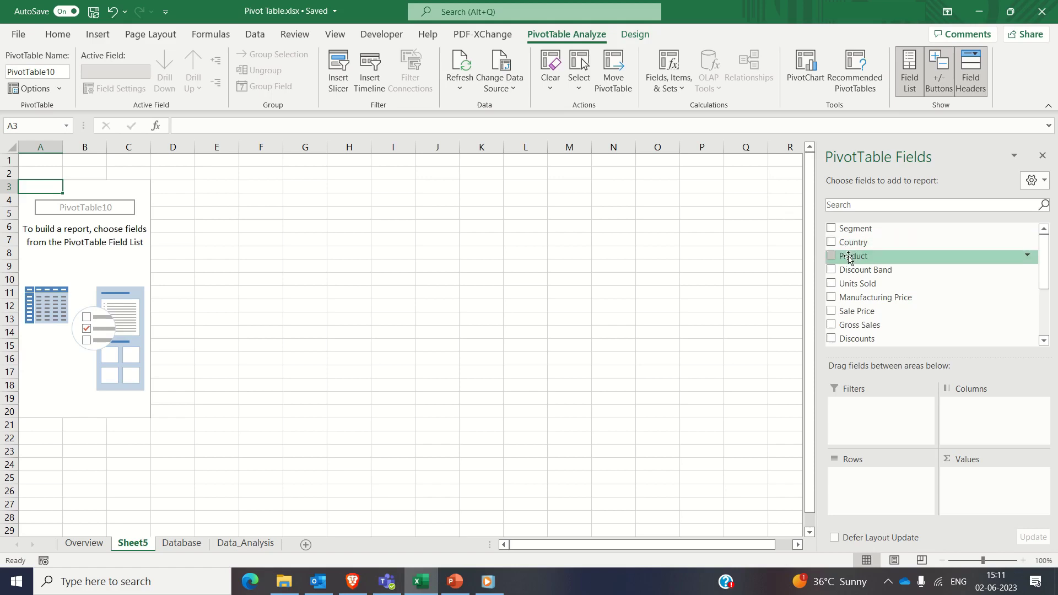
pyautogui.moveTo(849, 259); pyautogui.dragTo(865, 487)
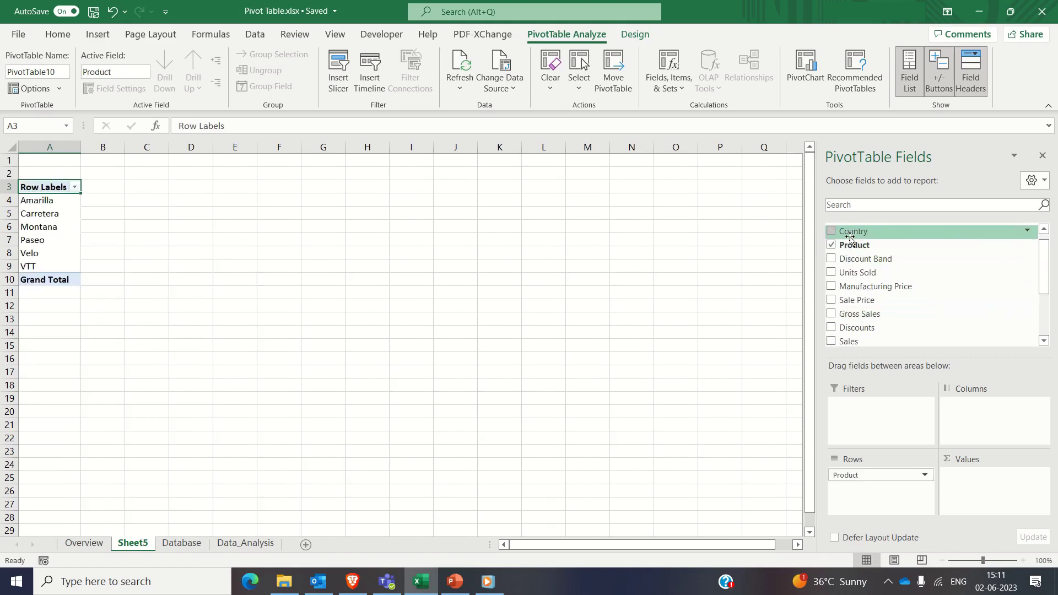
pyautogui.moveTo(850, 235); pyautogui.dragTo(963, 414)
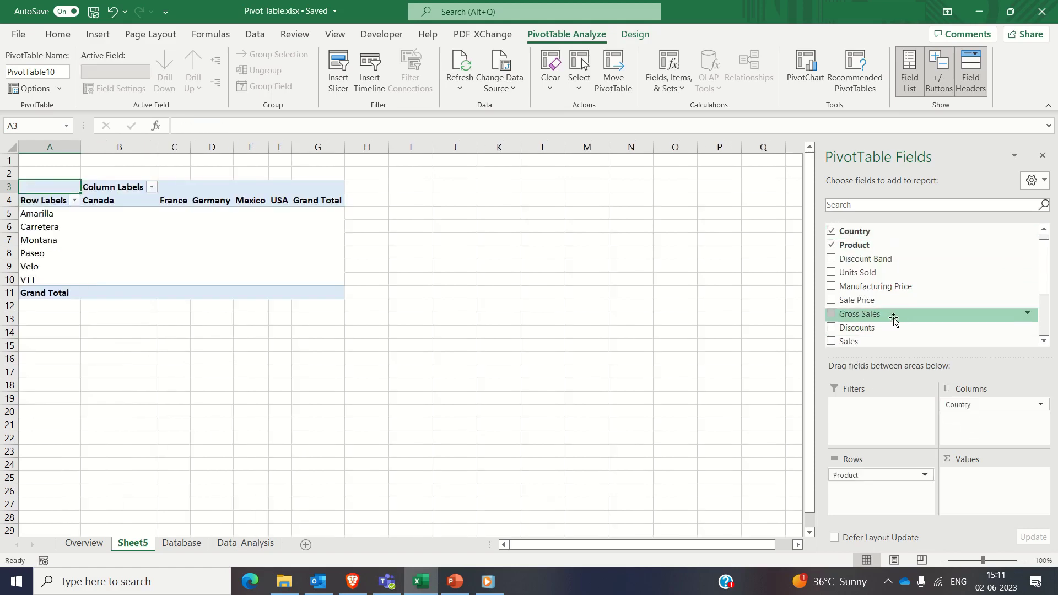
pyautogui.moveTo(876, 318); pyautogui.dragTo(986, 482)
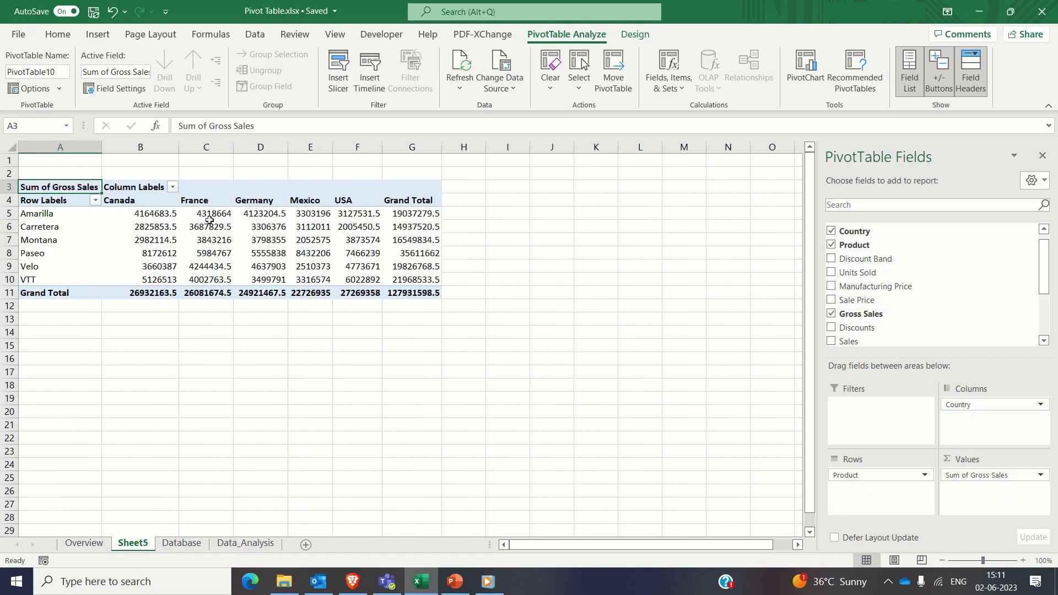
# Step: Apply Comma Style to the Gross Sales value cells B5:G11
pyautogui.click(172, 213)
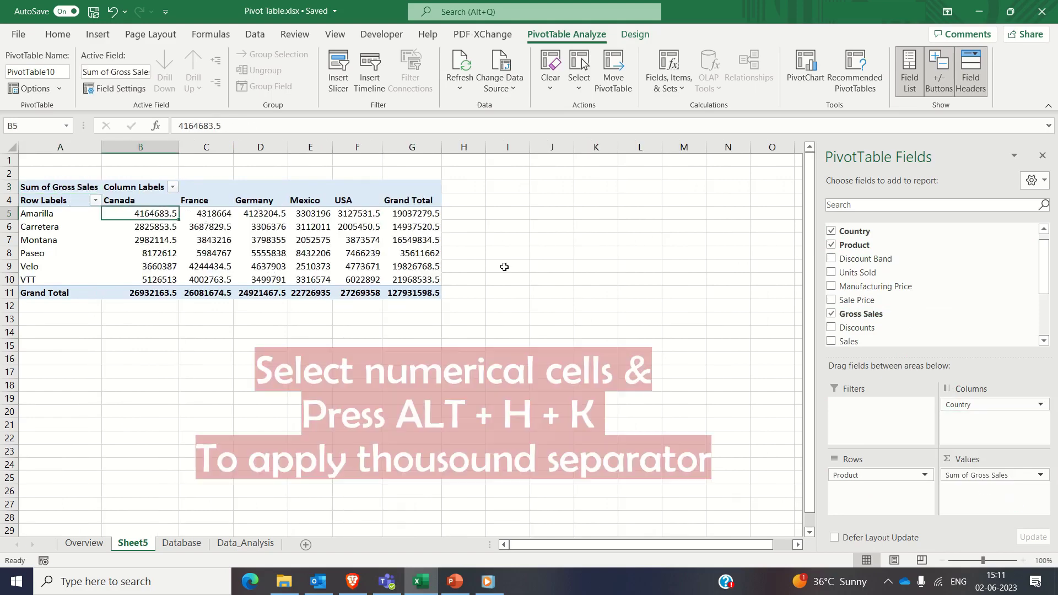
pyautogui.hotkey('ctrl', 'shift', 'Right')
pyautogui.hotkey('ctrl', 'shift', 'Down')
pyautogui.hotkey('alt', 'h')
pyautogui.press('k')
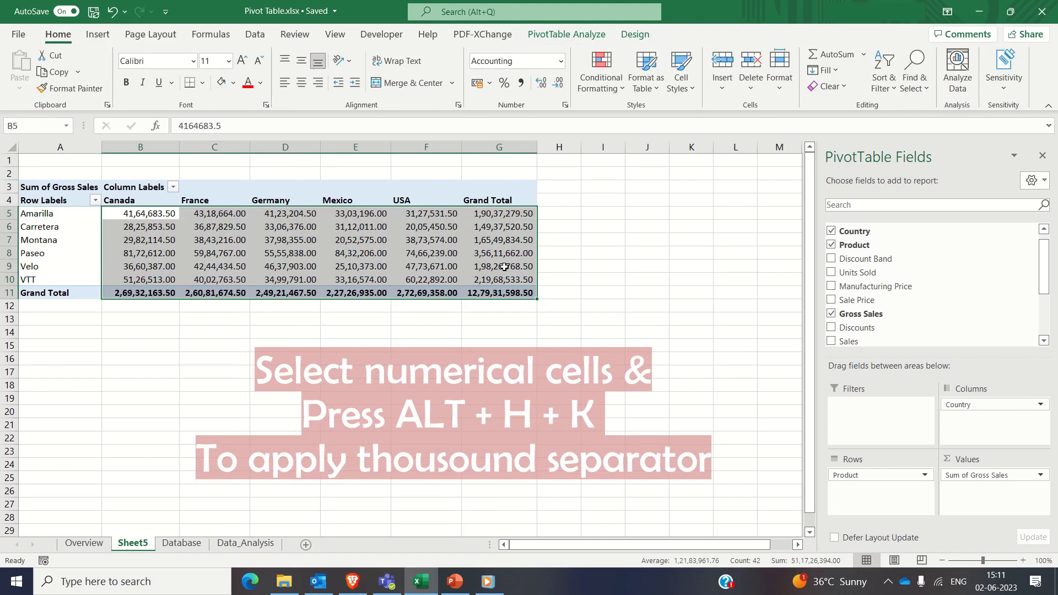
# Step: Review the formatted grand totals, product names Amarilla to VTT, and the country headers
pyautogui.click(557, 267)
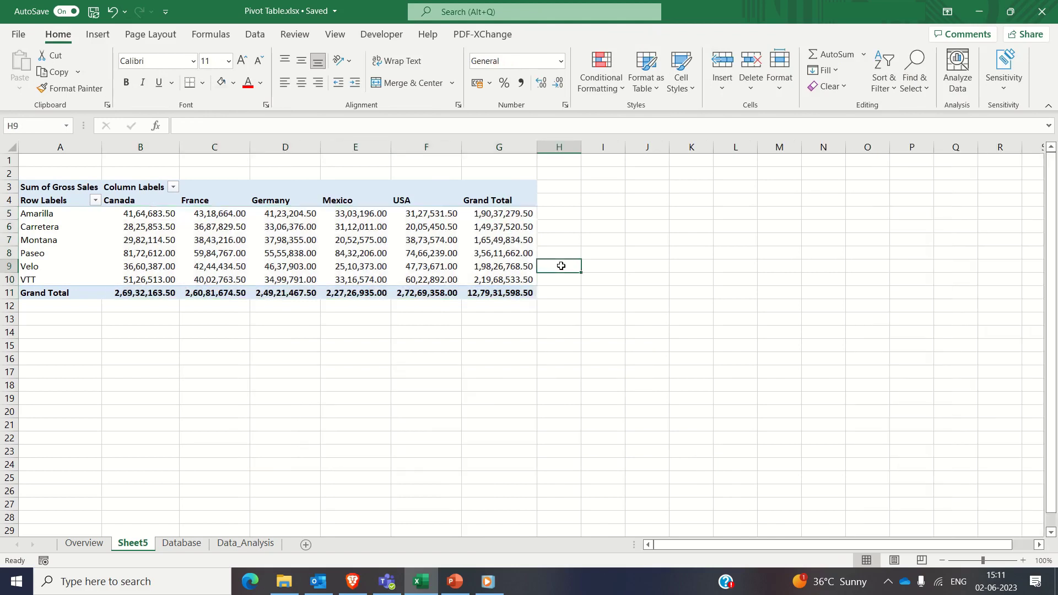
pyautogui.click(521, 255)
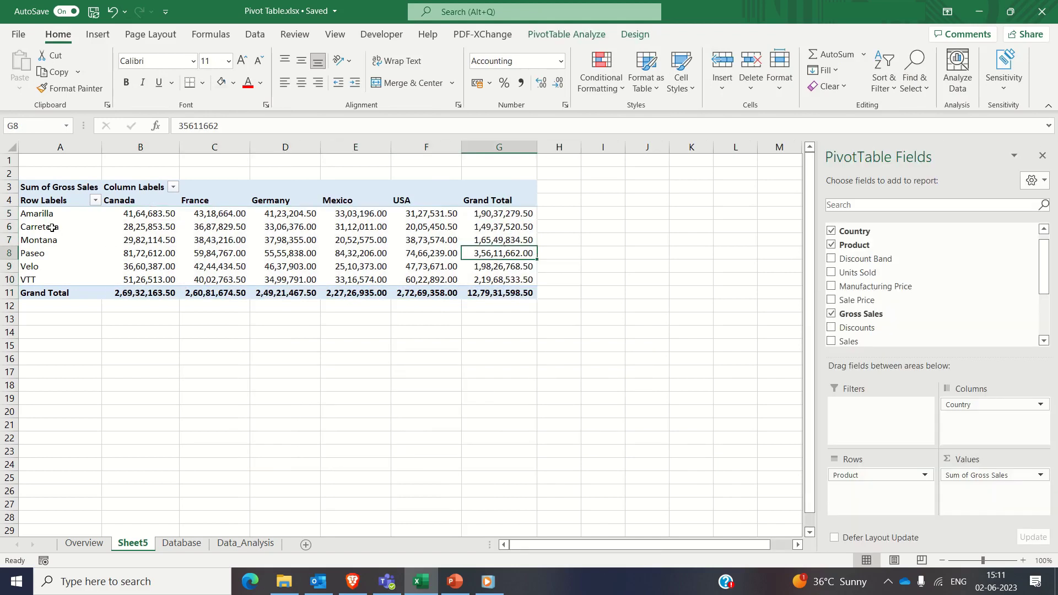
pyautogui.moveTo(51, 215); pyautogui.dragTo(57, 278)
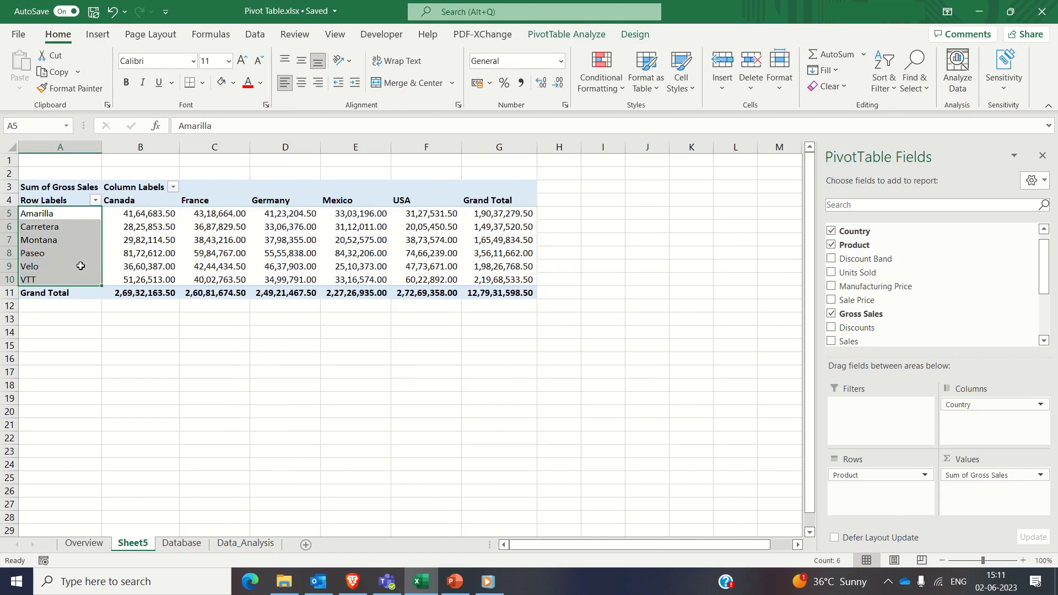
pyautogui.moveTo(120, 202); pyautogui.dragTo(498, 297)
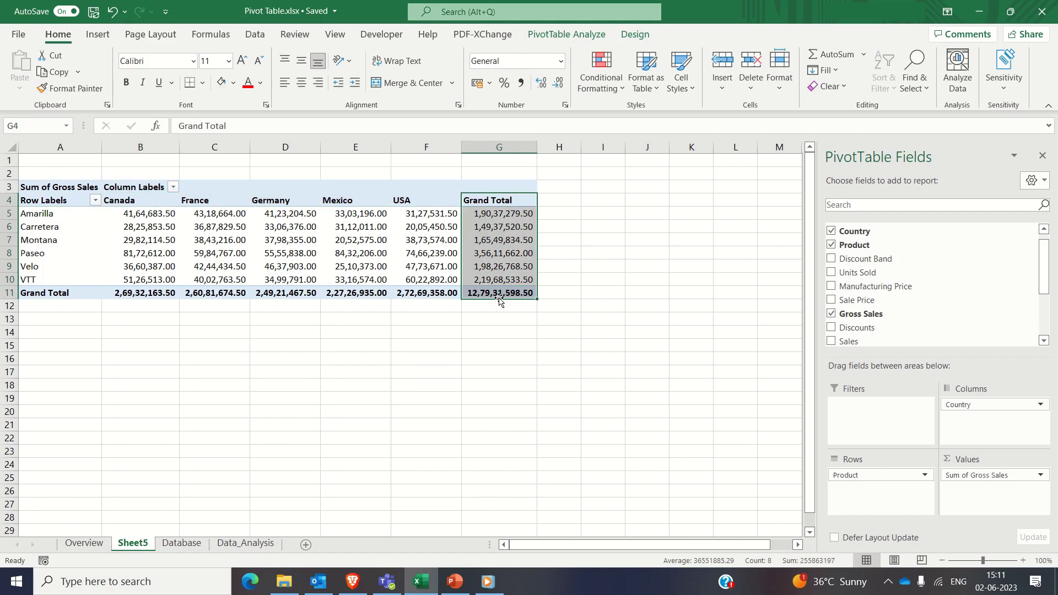
pyautogui.click(502, 268)
# Step: Put the Segment field in the Filters area, leaving the report filter at (All)
pyautogui.rightClick(492, 256)
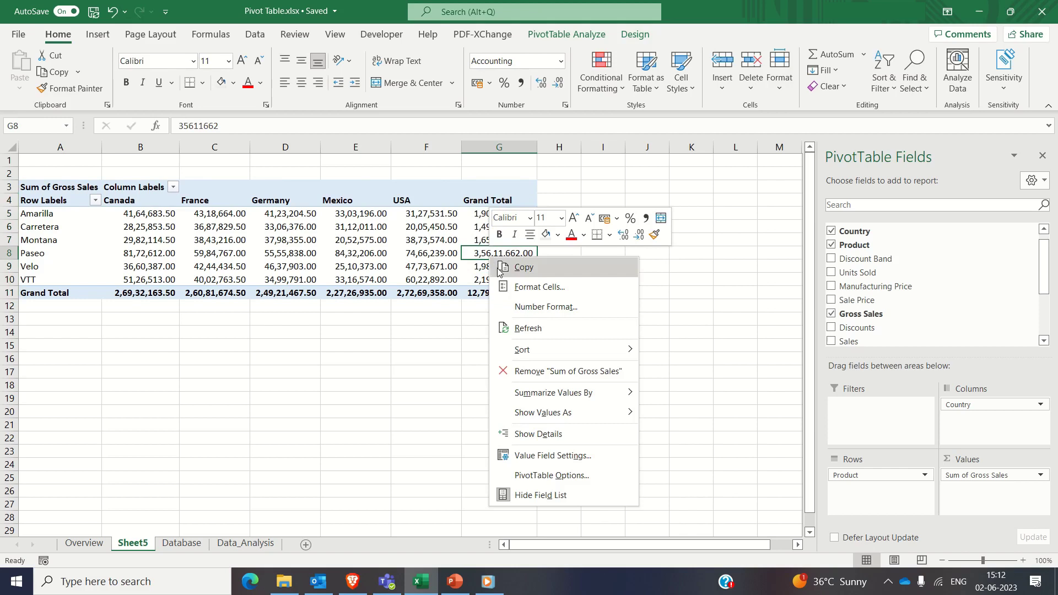
pyautogui.moveTo(578, 412)
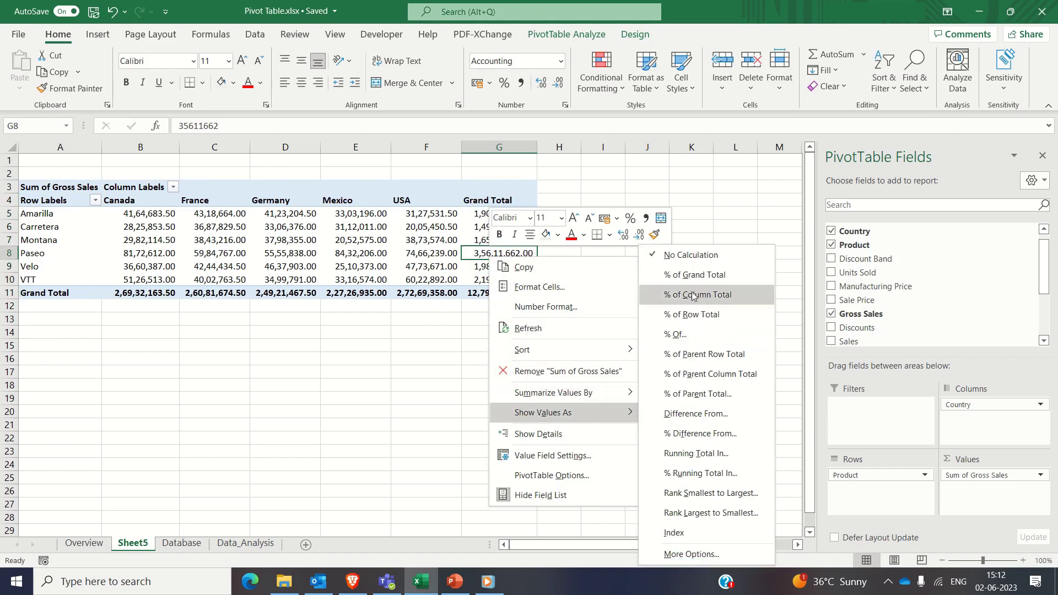
pyautogui.press('Escape')
pyautogui.press('Escape')
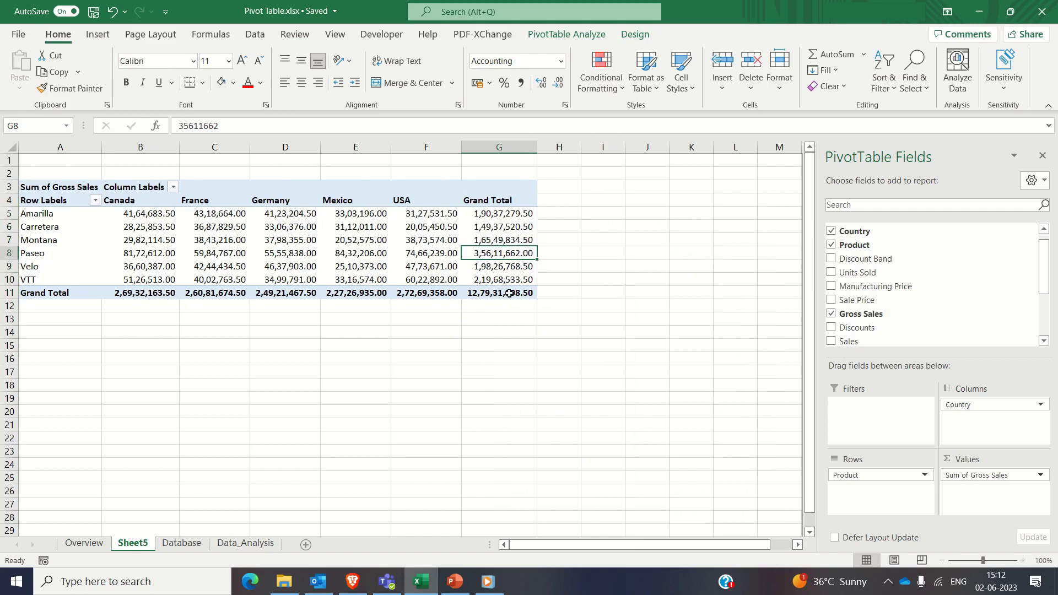
pyautogui.click(507, 228)
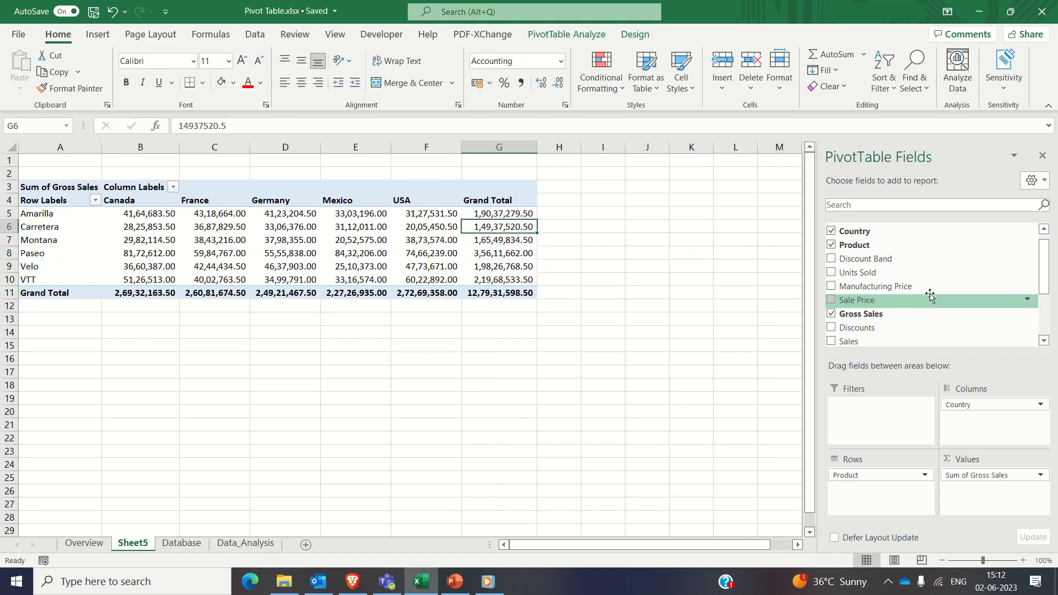
pyautogui.scroll(1, 931, 292)
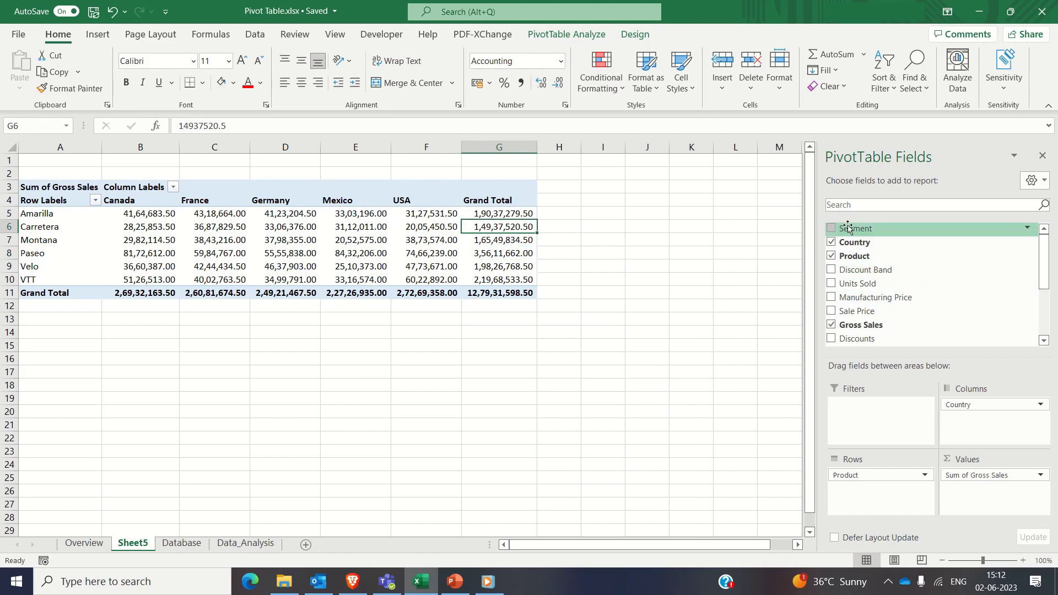
pyautogui.moveTo(853, 228); pyautogui.dragTo(878, 421)
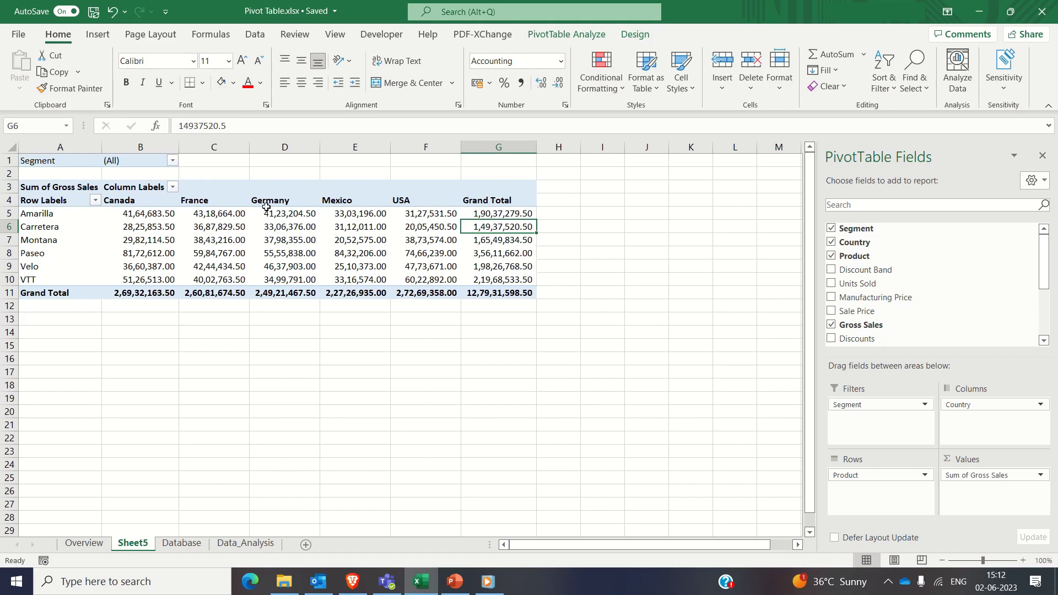
# Step: Set the Segment filter to Channel Partners, reducing the grand total to 19,35,162.00
pyautogui.click(173, 160)
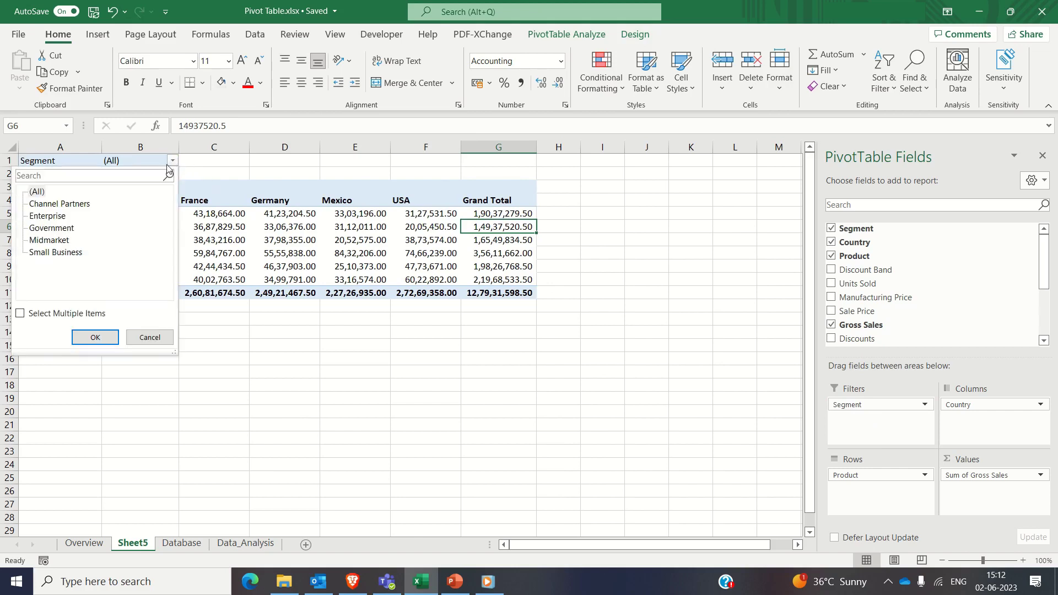
pyautogui.click(59, 203)
pyautogui.click(95, 337)
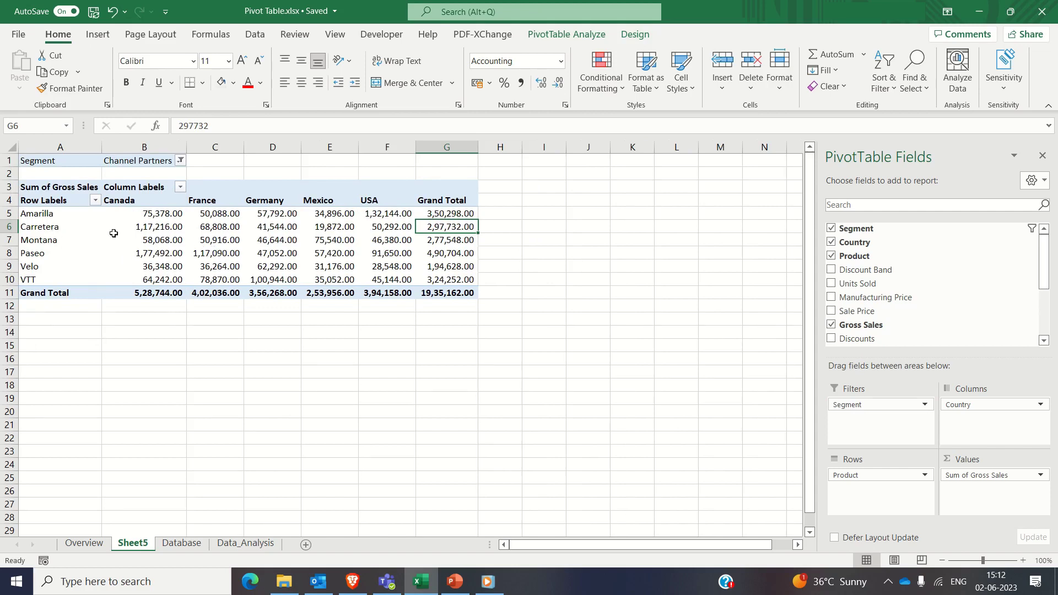
pyautogui.moveTo(179, 241)
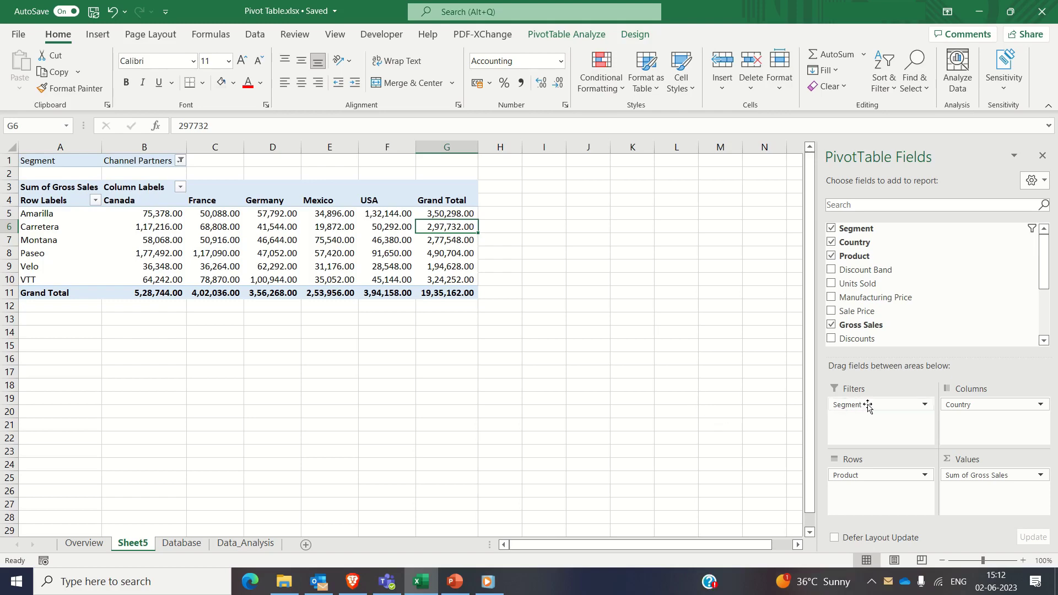
# Step: Move Segment from Filters to Rows under Product and enable Classic PivotTable layout in PivotTable Options
pyautogui.moveTo(869, 407); pyautogui.dragTo(884, 506)
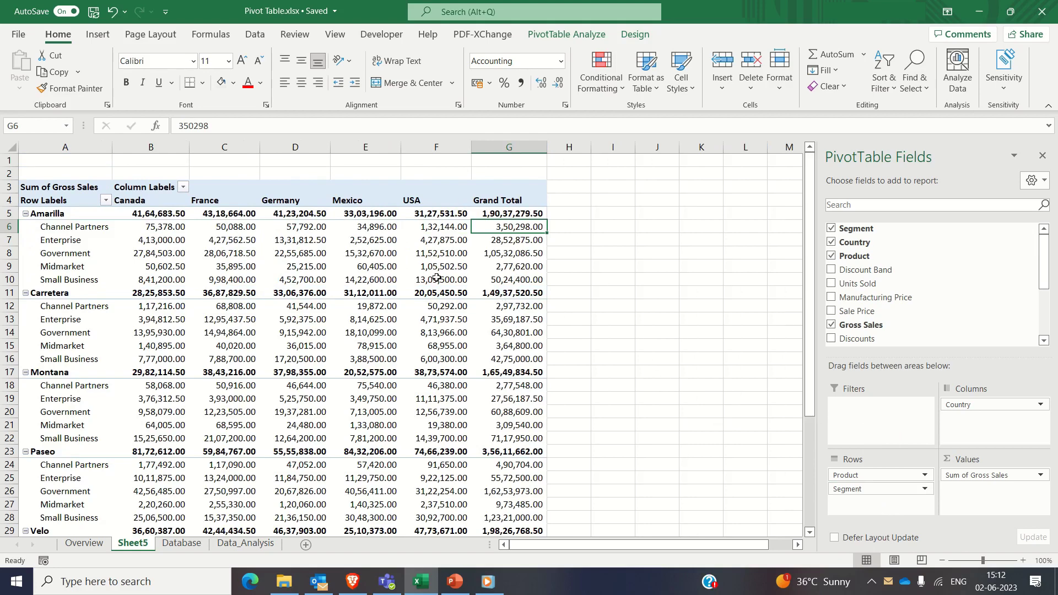
pyautogui.click(375, 275)
pyautogui.rightClick(373, 253)
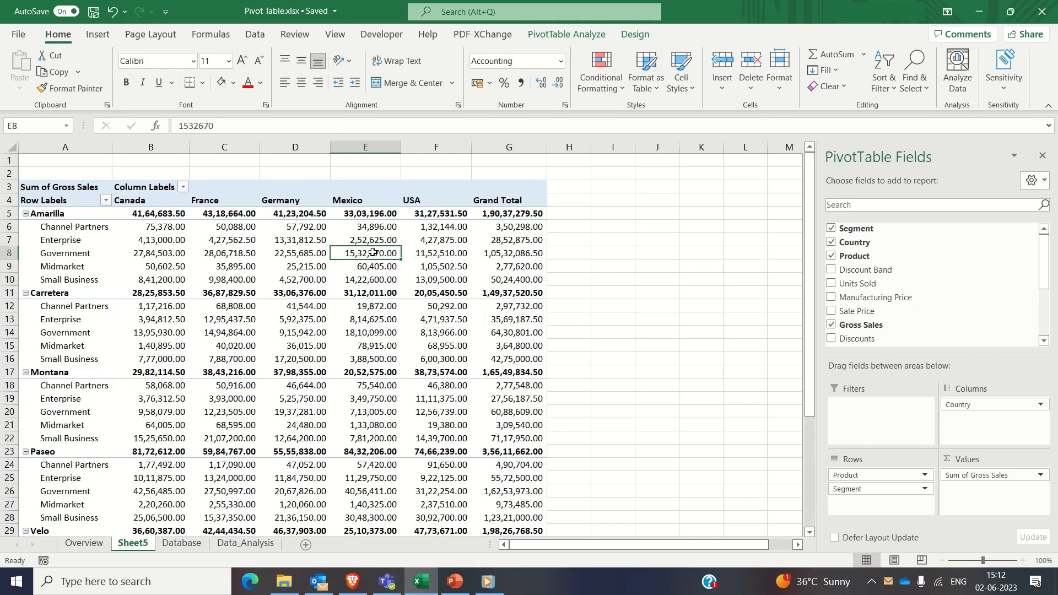
pyautogui.click(419, 472)
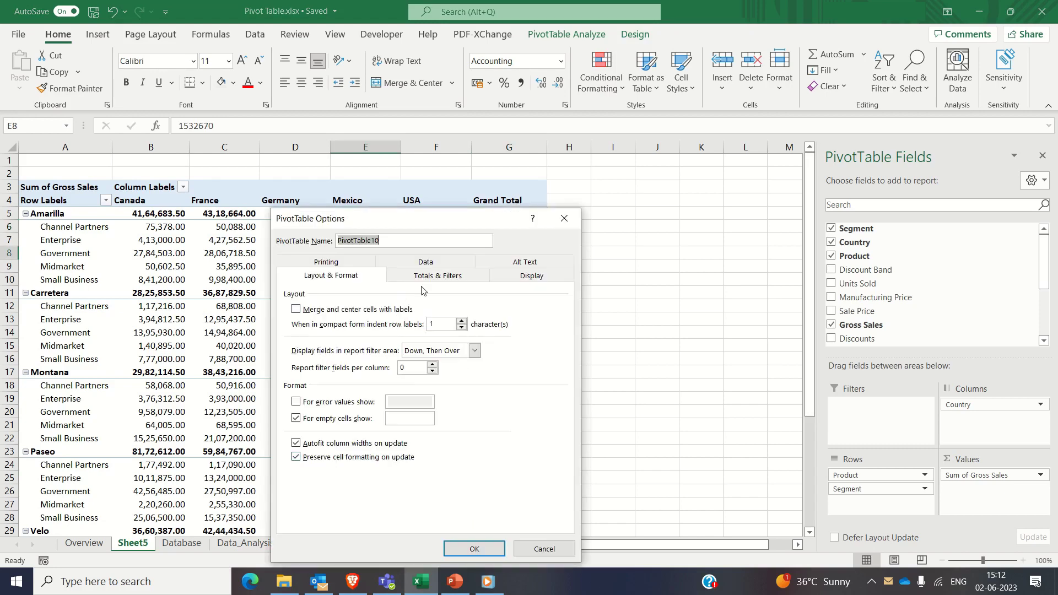
pyautogui.click(518, 277)
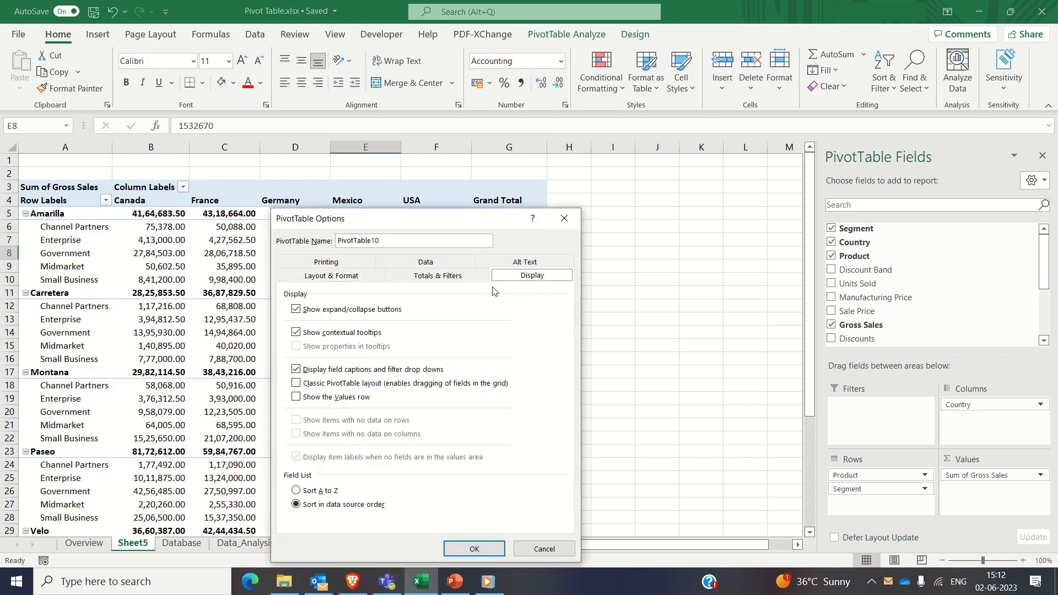
pyautogui.click(296, 384)
pyautogui.click(472, 549)
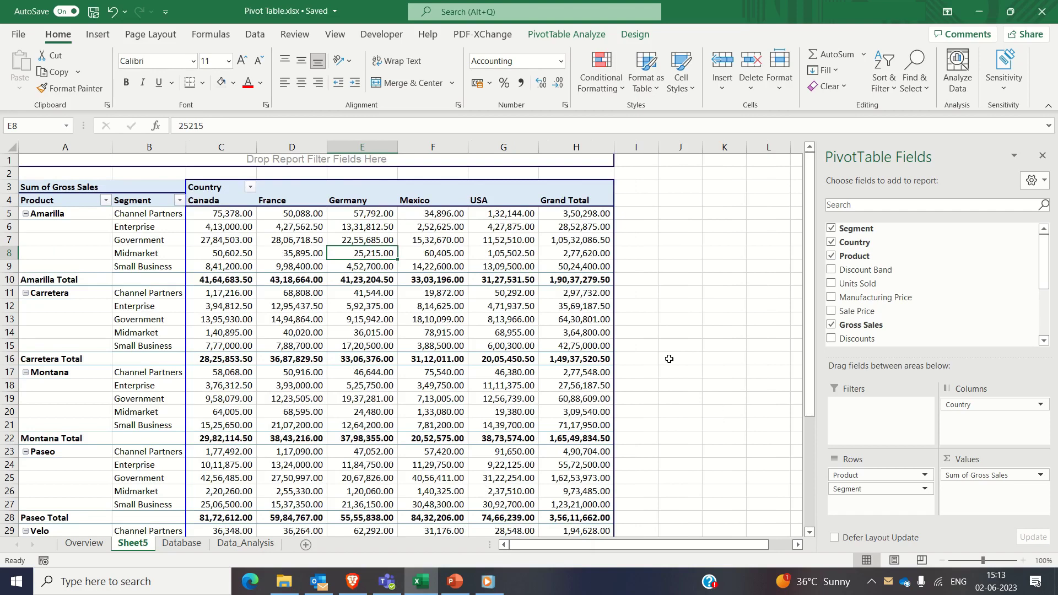
pyautogui.click(245, 543)
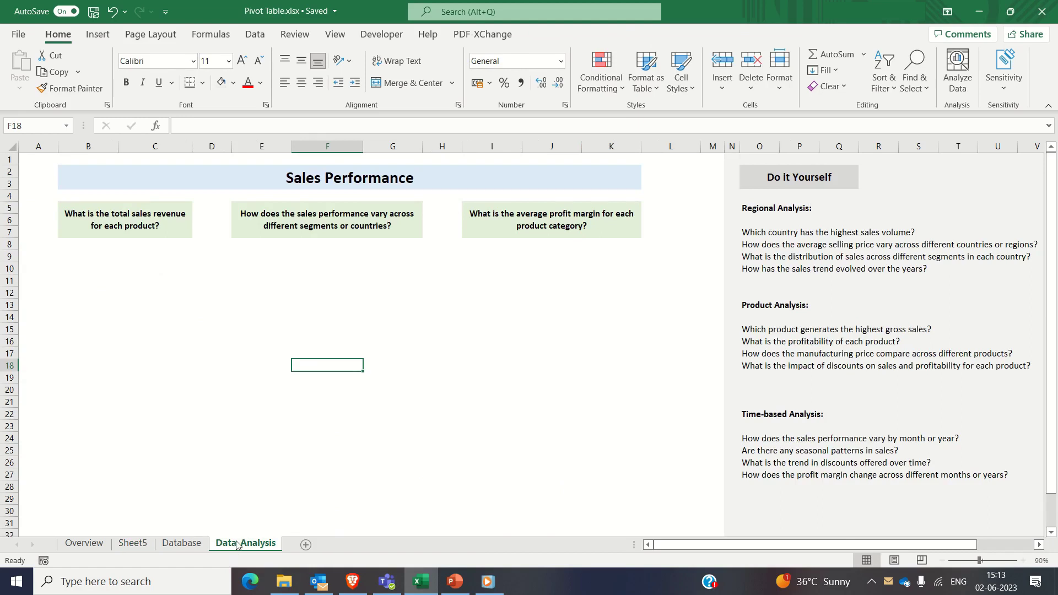
pyautogui.click(116, 178)
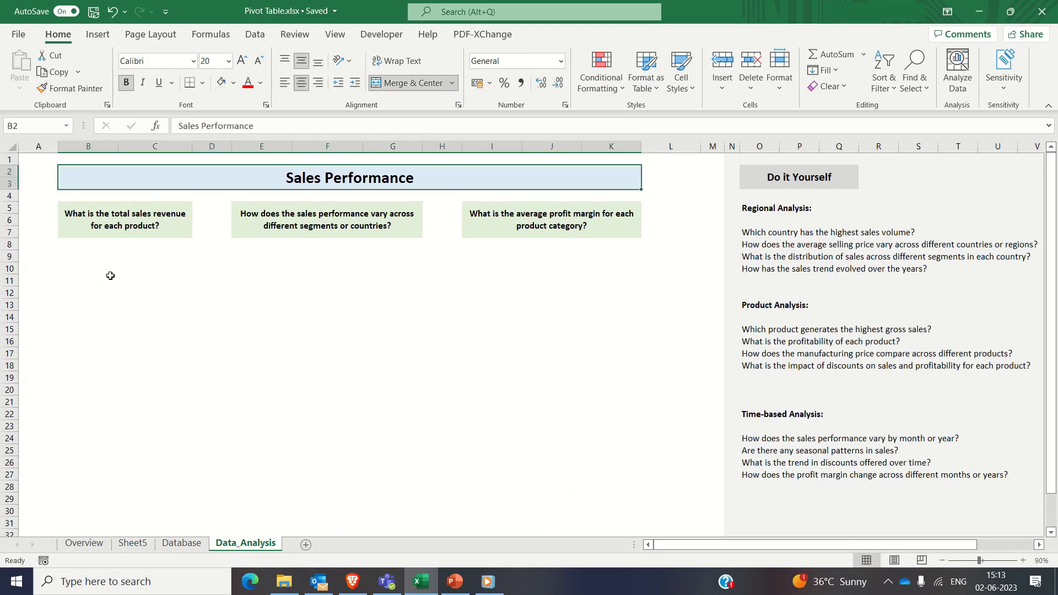
pyautogui.moveTo(112, 221); pyautogui.dragTo(538, 219)
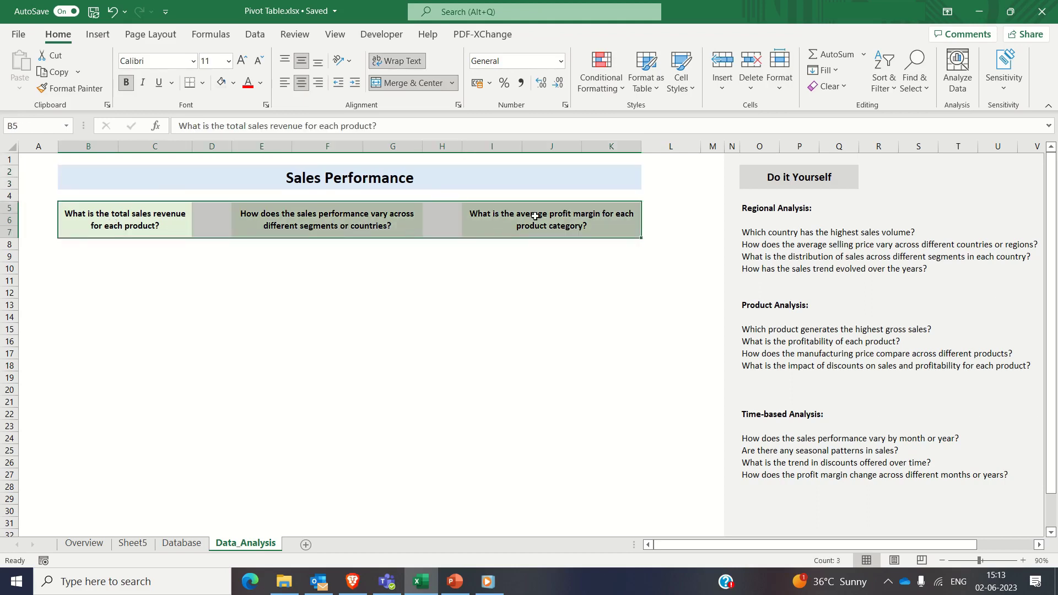
pyautogui.click(126, 280)
pyautogui.click(83, 264)
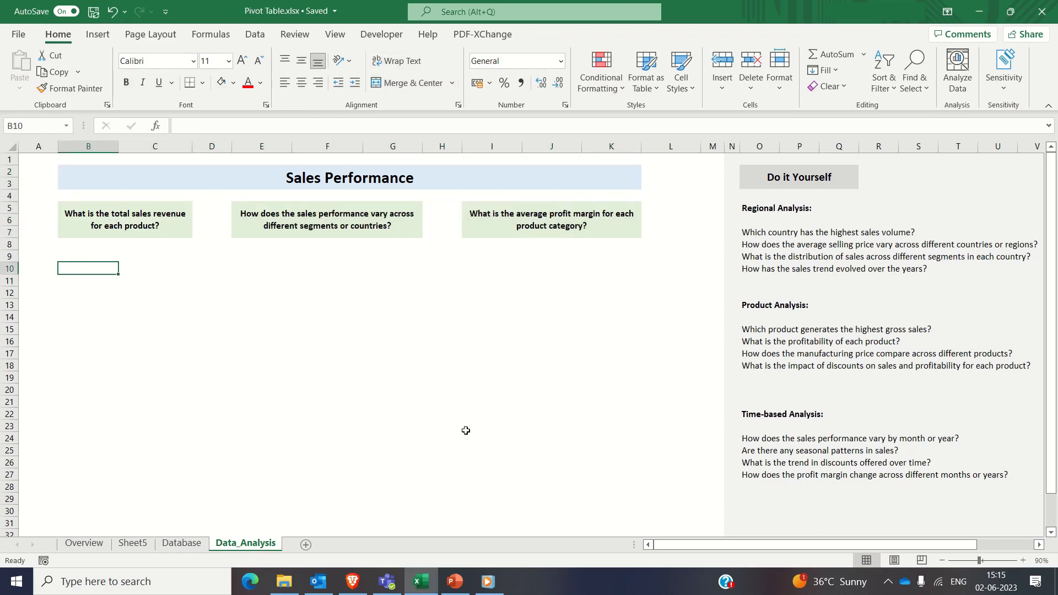
# Step: Insert a PivotTable at B10 of Data_Analysis sourced from the full Database table A1:O701
pyautogui.hotkey('alt', 'n')
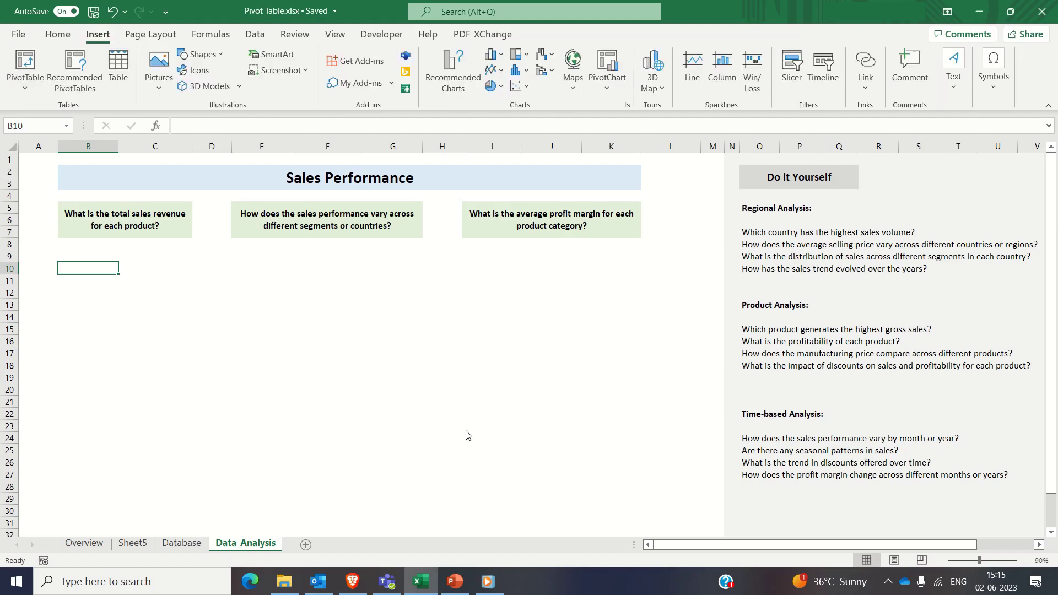
pyautogui.press('v')
pyautogui.press('t')
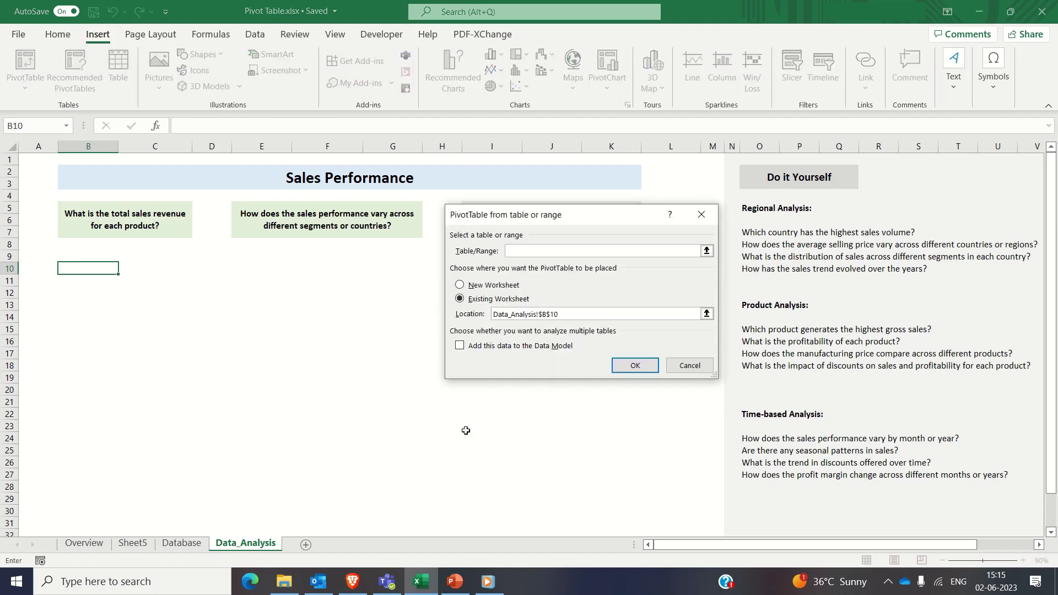
pyautogui.hotkey('ctrl', 'pageup')
pyautogui.hotkey('ctrl', 'Home')
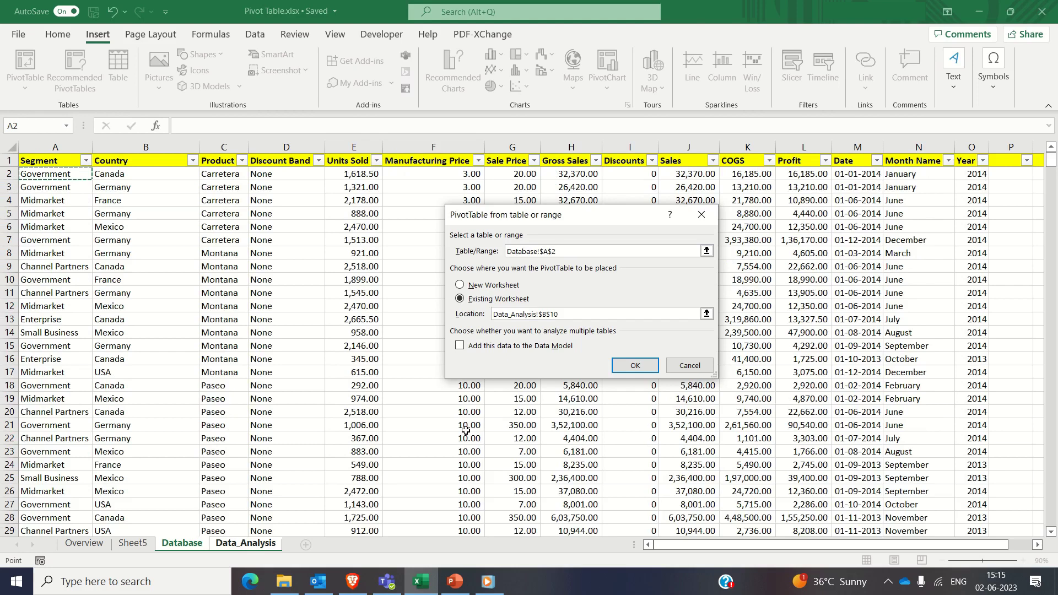
pyautogui.hotkey('ctrl', 'shift', 'Right')
pyautogui.hotkey('ctrl', 'shift', 'Down')
pyautogui.press('Return')
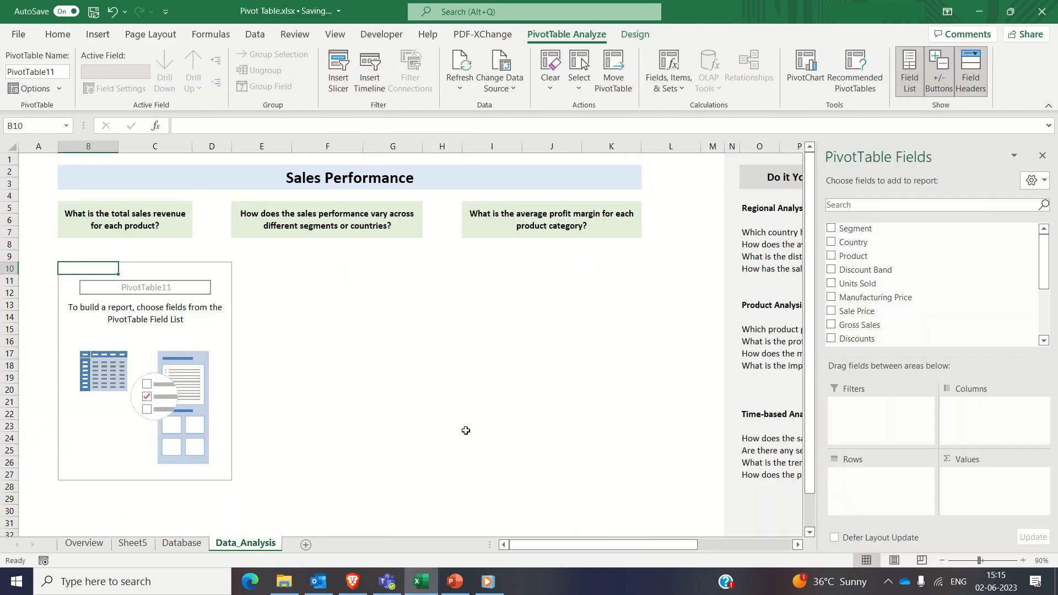
# Step: Sum Sales by Product and start applying Comma Style to the totals C11:C17
pyautogui.scroll(-3, 933, 322)
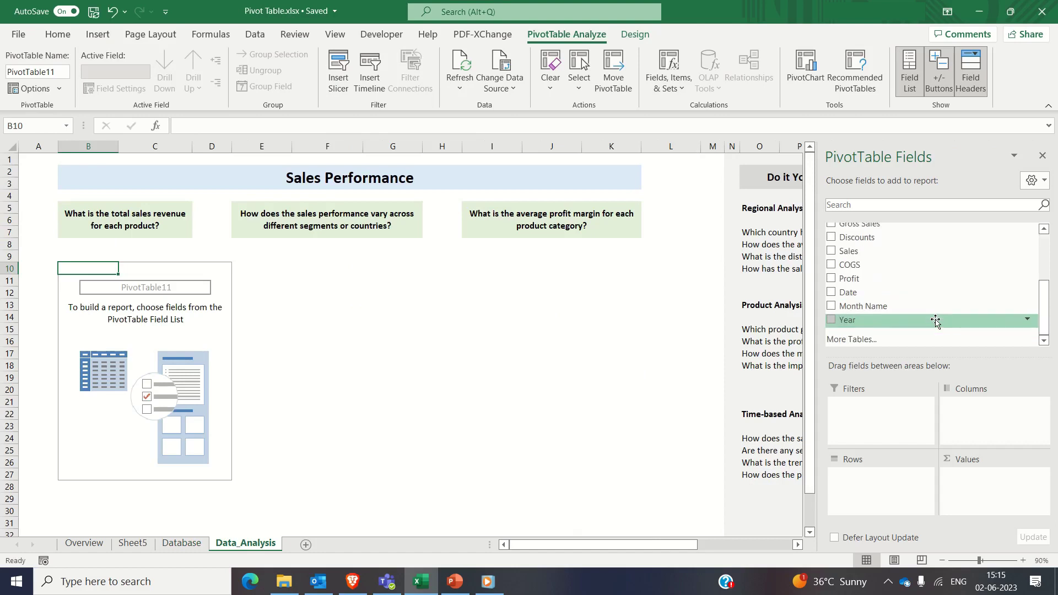
pyautogui.moveTo(876, 252); pyautogui.dragTo(1018, 513)
pyautogui.scroll(3, 898, 259)
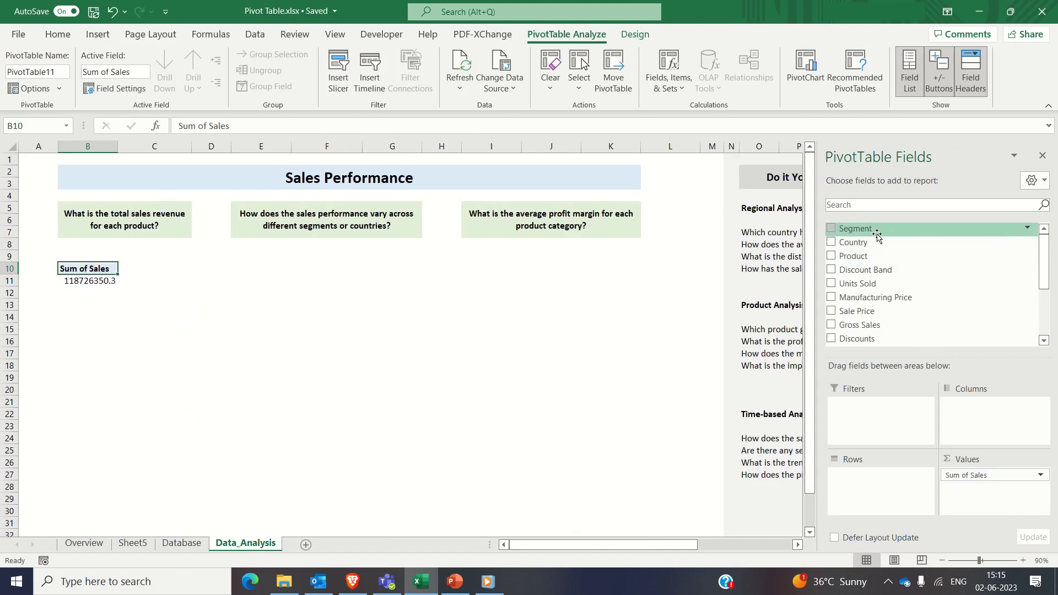
pyautogui.moveTo(867, 257); pyautogui.dragTo(881, 502)
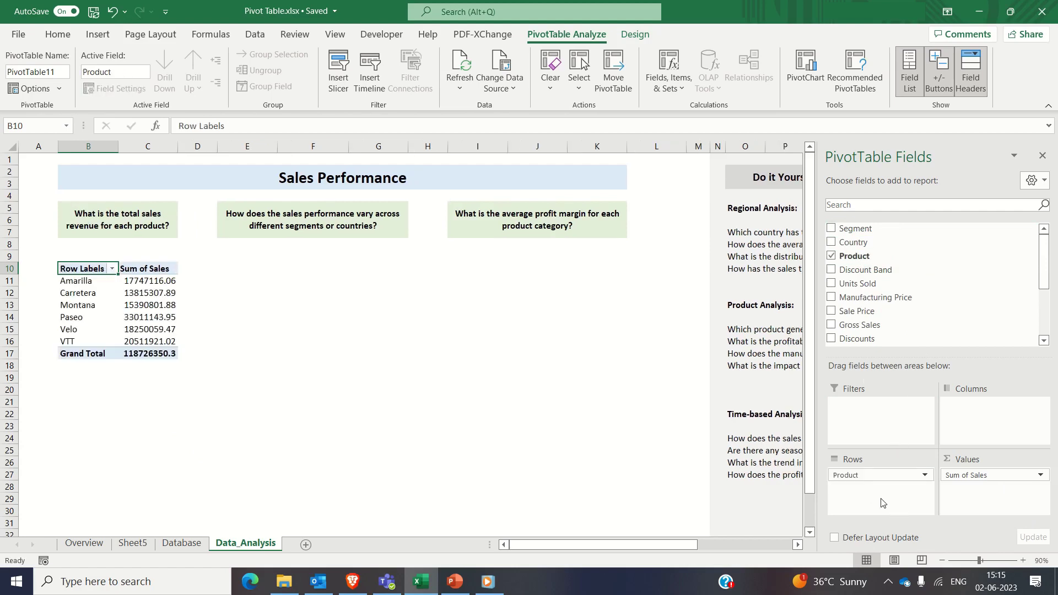
pyautogui.click(165, 279)
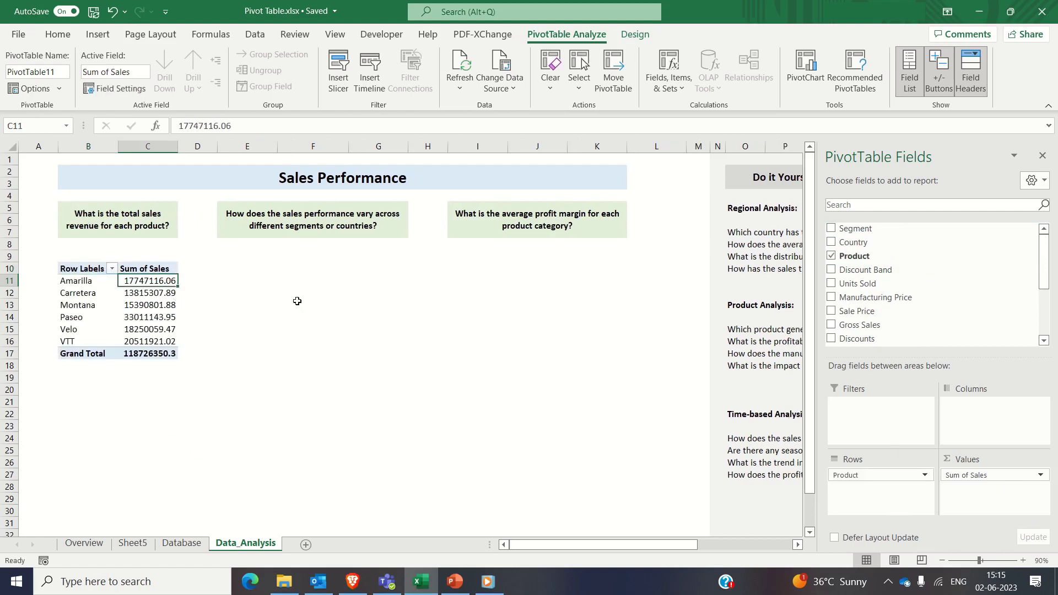
pyautogui.hotkey('ctrl', 'shift', 'Down')
pyautogui.hotkey('alt', 'h')
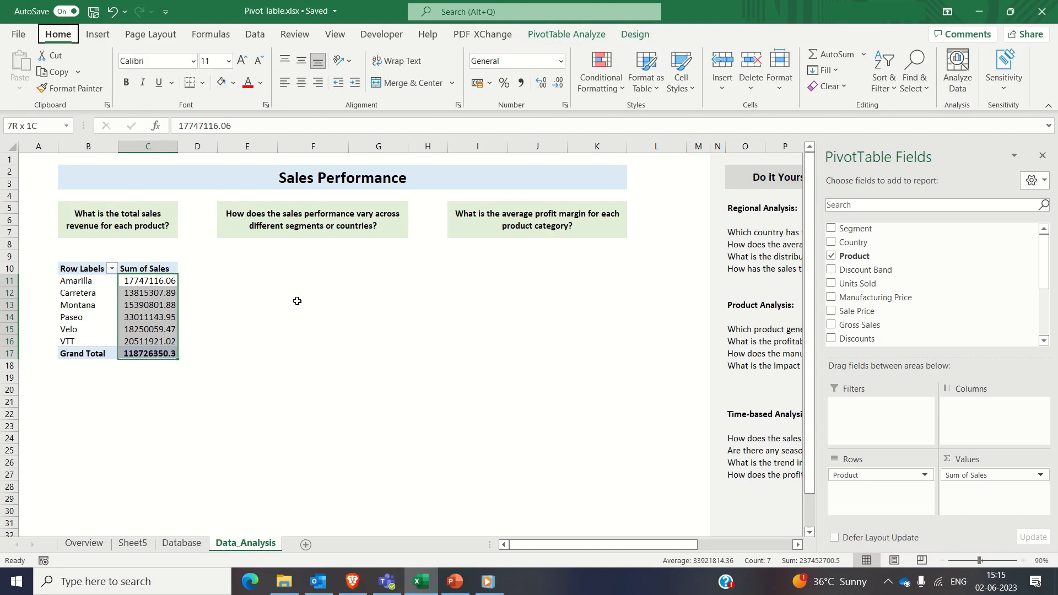
# Step: Finish Comma Style on the Product totals and insert a second PivotTable at E10 from Database A1:O701
pyautogui.press('k')
pyautogui.click(248, 268)
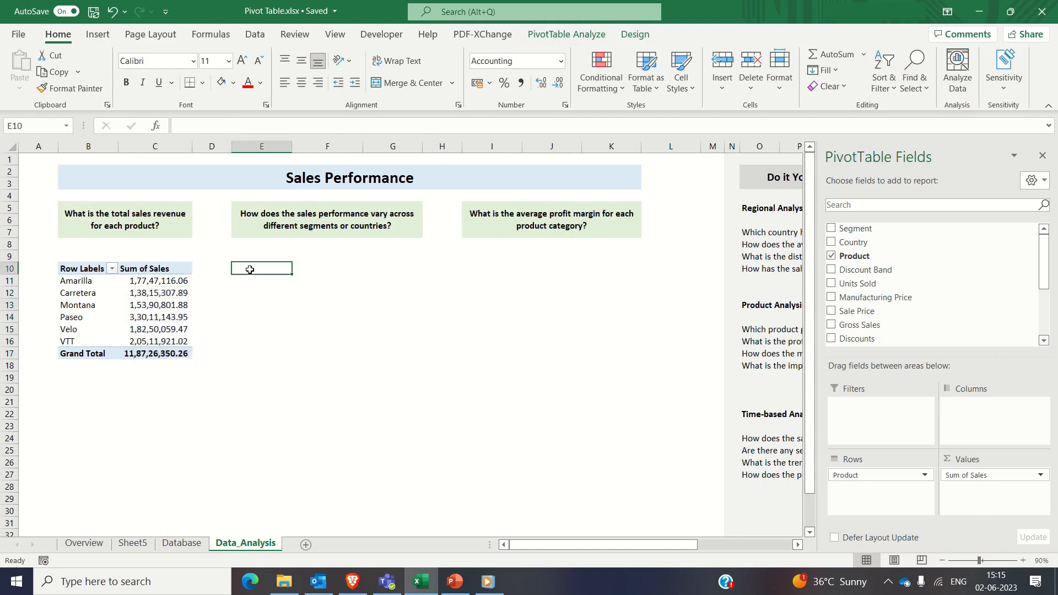
pyautogui.hotkey('alt', 'n')
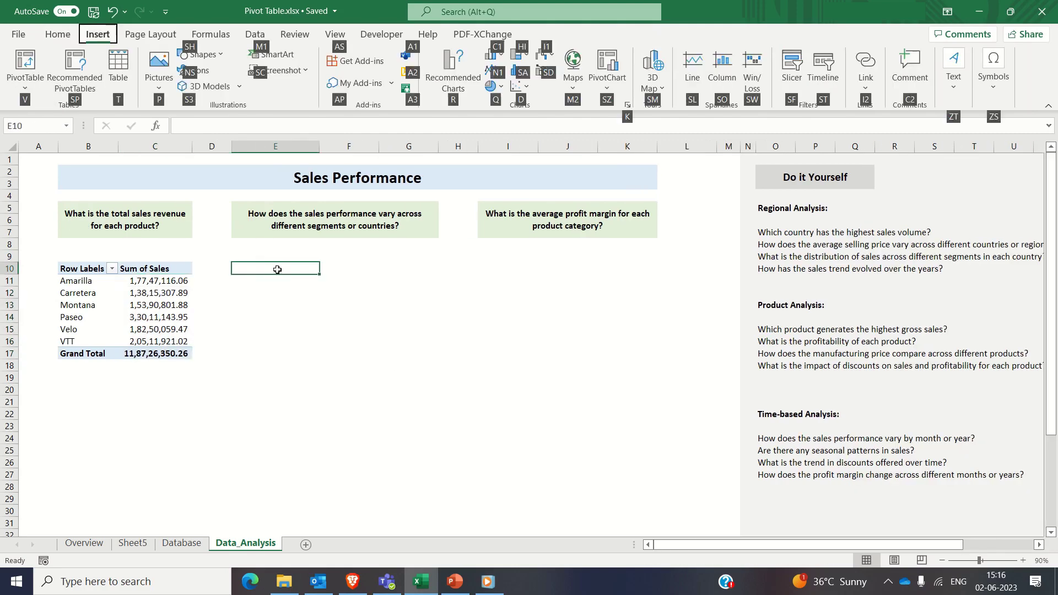
pyautogui.press('v')
pyautogui.press('t')
pyautogui.hotkey('ctrl', 'pageup')
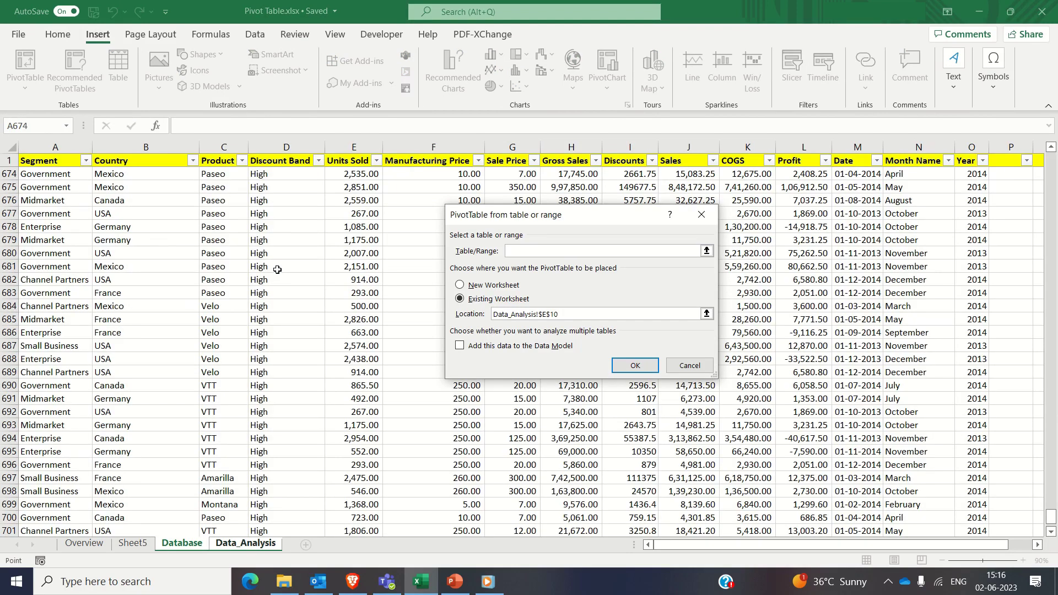
pyautogui.hotkey('ctrl', 'Up')
pyautogui.hotkey('ctrl', 'shift', 'Right')
pyautogui.hotkey('ctrl', 'shift', 'Down')
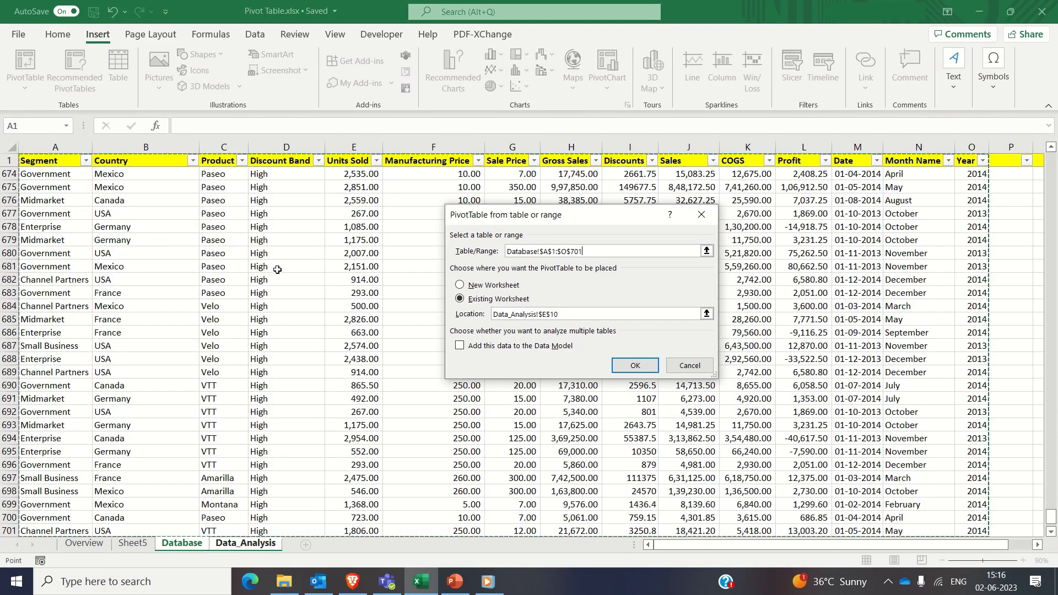
pyautogui.press('Return')
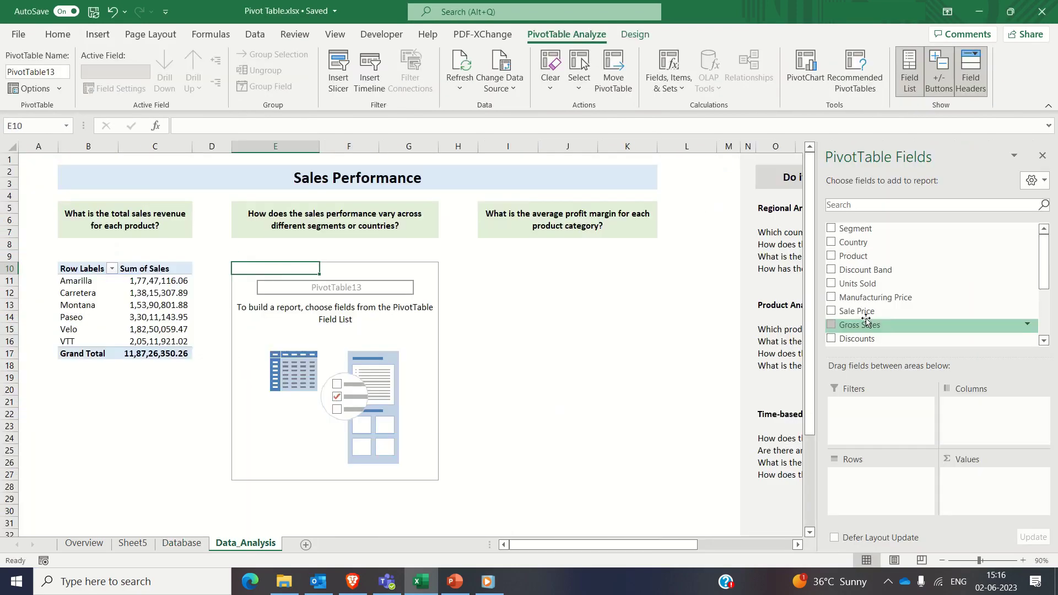
# Step: Sum Sales by Country with Segment nested beneath, in Comma Style number format
pyautogui.scroll(-3, 899, 289)
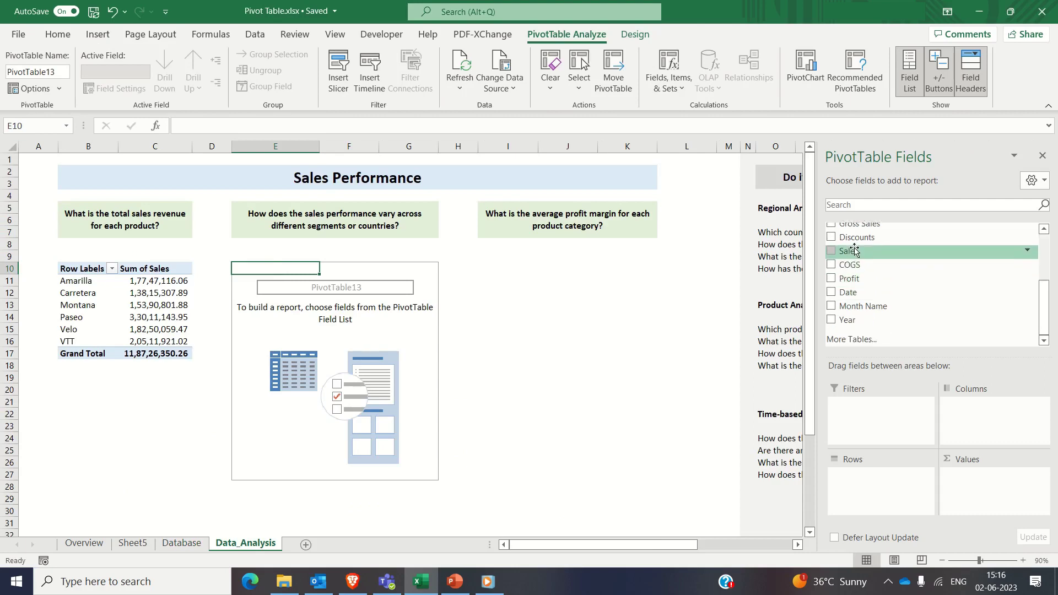
pyautogui.moveTo(881, 251); pyautogui.dragTo(996, 483)
pyautogui.scroll(3, 890, 263)
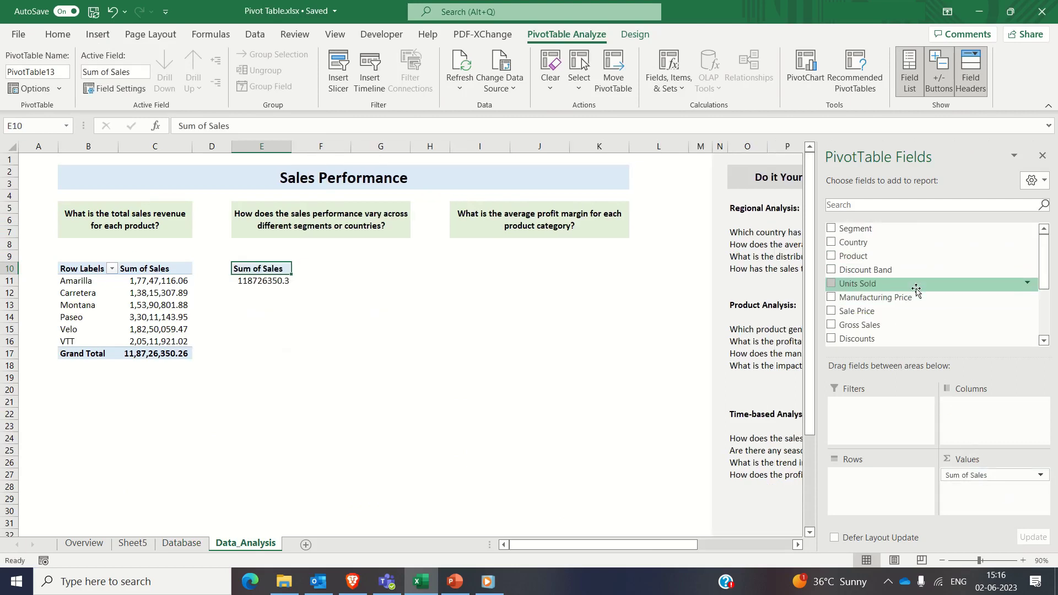
pyautogui.moveTo(868, 242); pyautogui.dragTo(882, 475)
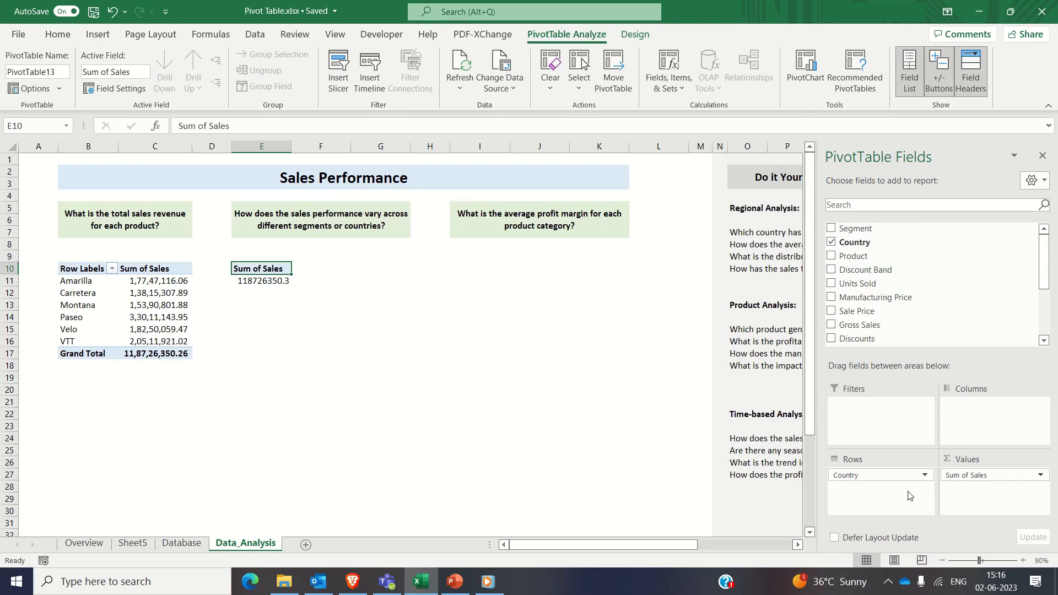
pyautogui.moveTo(855, 228); pyautogui.dragTo(881, 493)
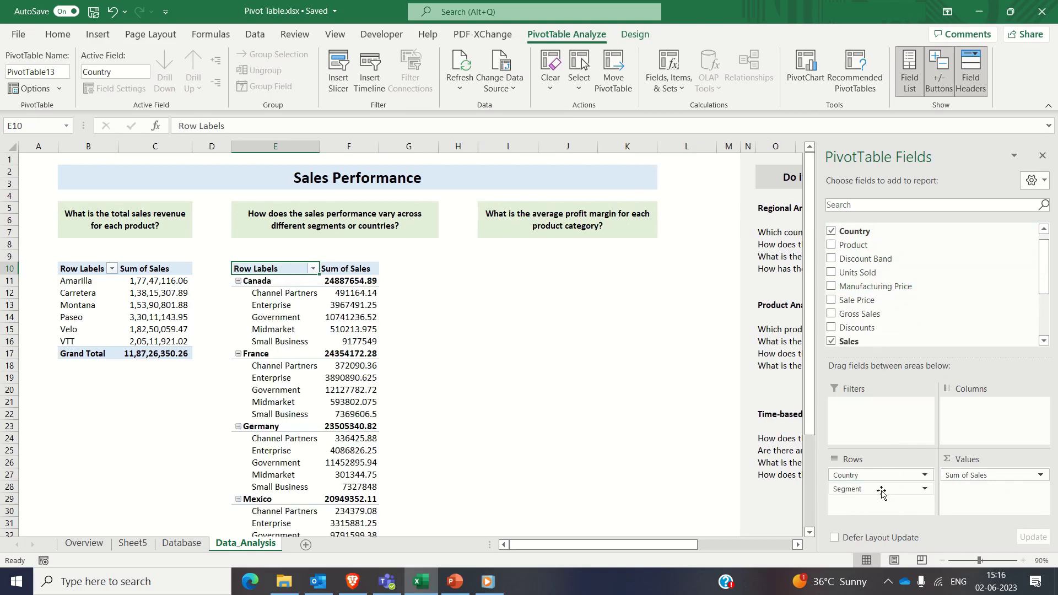
pyautogui.click(362, 282)
pyautogui.hotkey('ctrl', 'shift', 'Down')
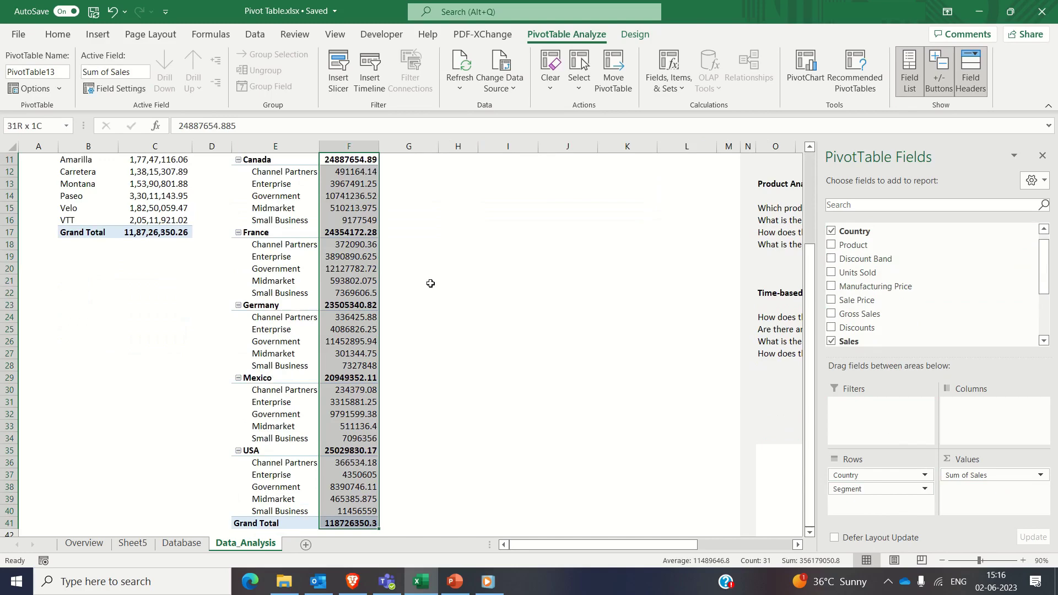
pyautogui.hotkey('alt', 'h')
pyautogui.press('k')
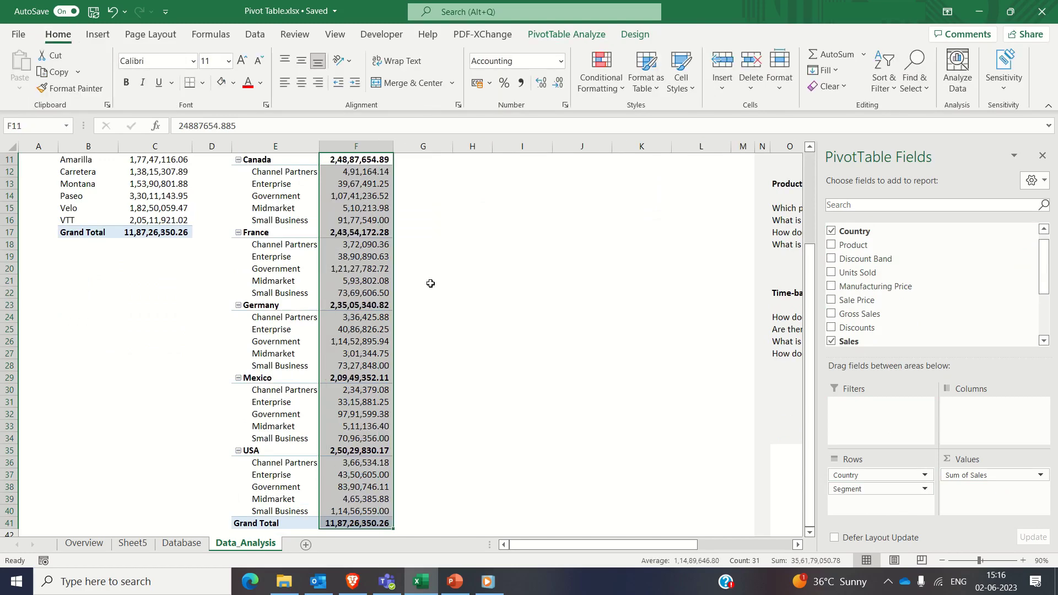
# Step: Switch the Country/Segment pivot to Classic PivotTable layout, then select cell I10
pyautogui.click(366, 351)
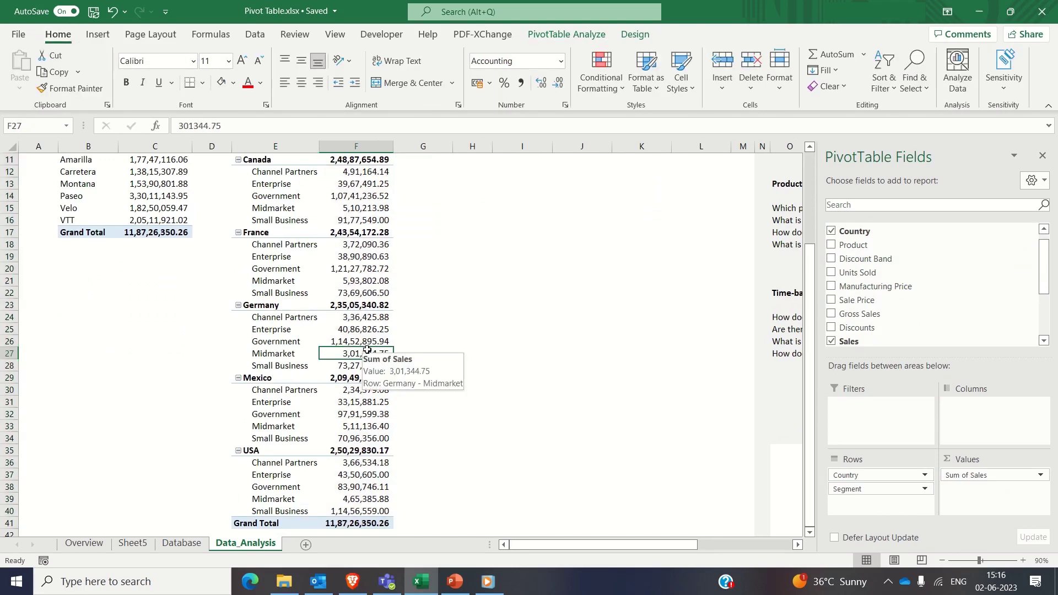
pyautogui.scroll(4, 367, 349)
pyautogui.rightClick(361, 319)
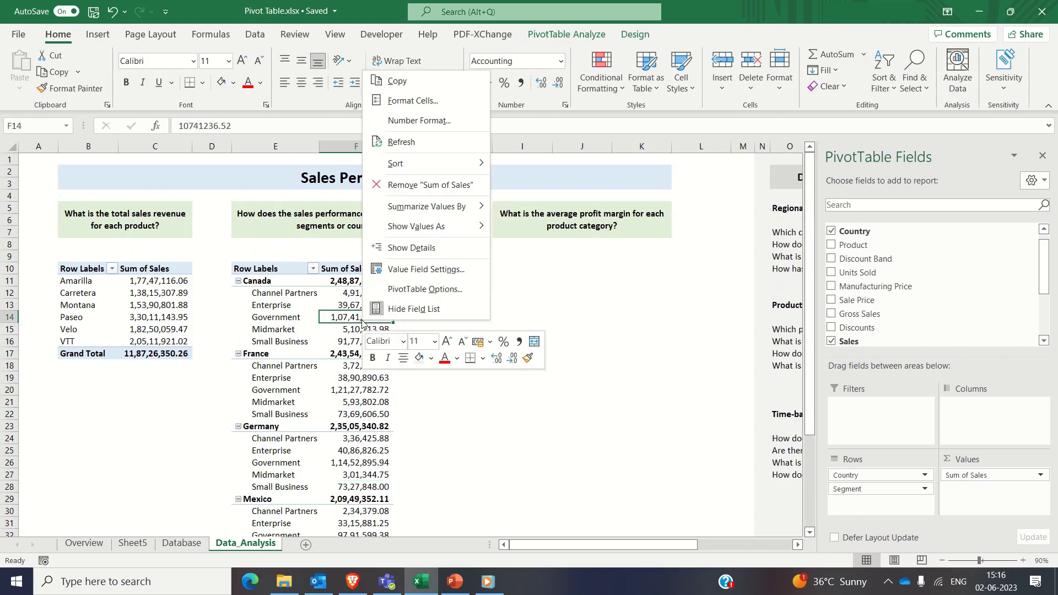
pyautogui.click(389, 293)
pyautogui.click(466, 172)
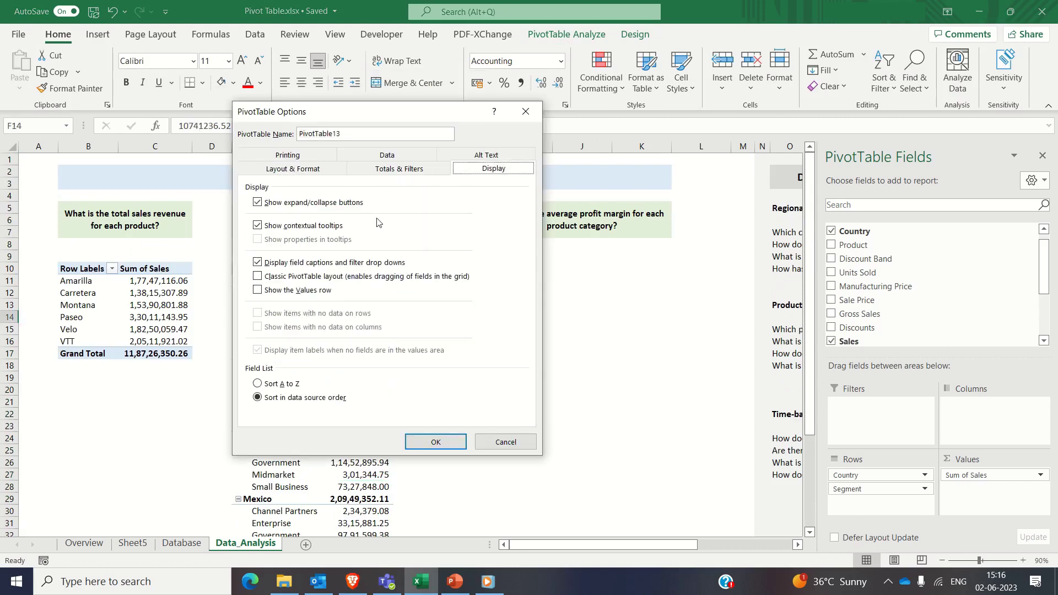
pyautogui.click(257, 276)
pyautogui.click(433, 442)
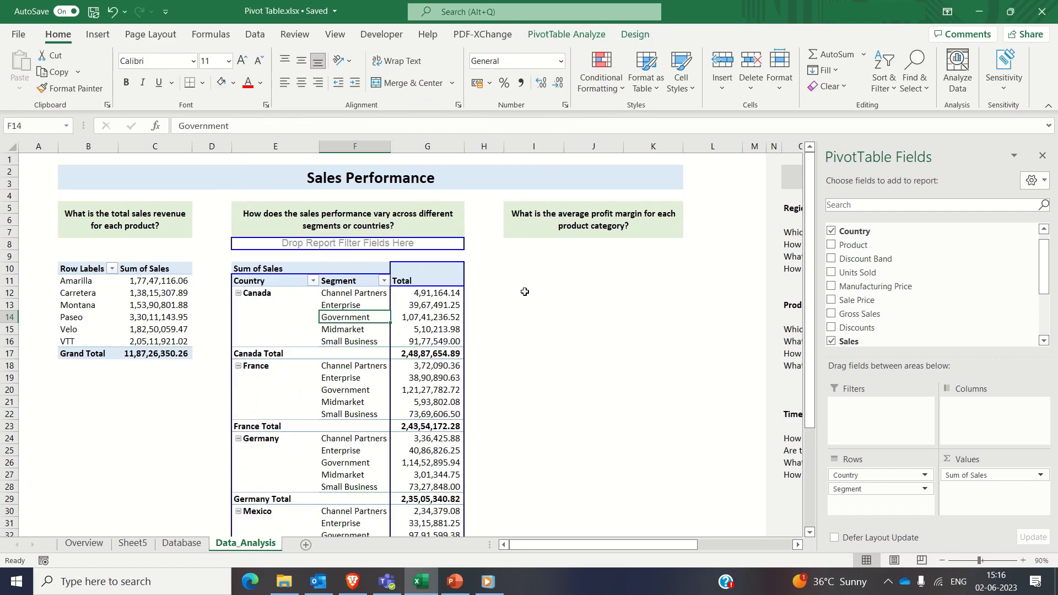
pyautogui.click(527, 269)
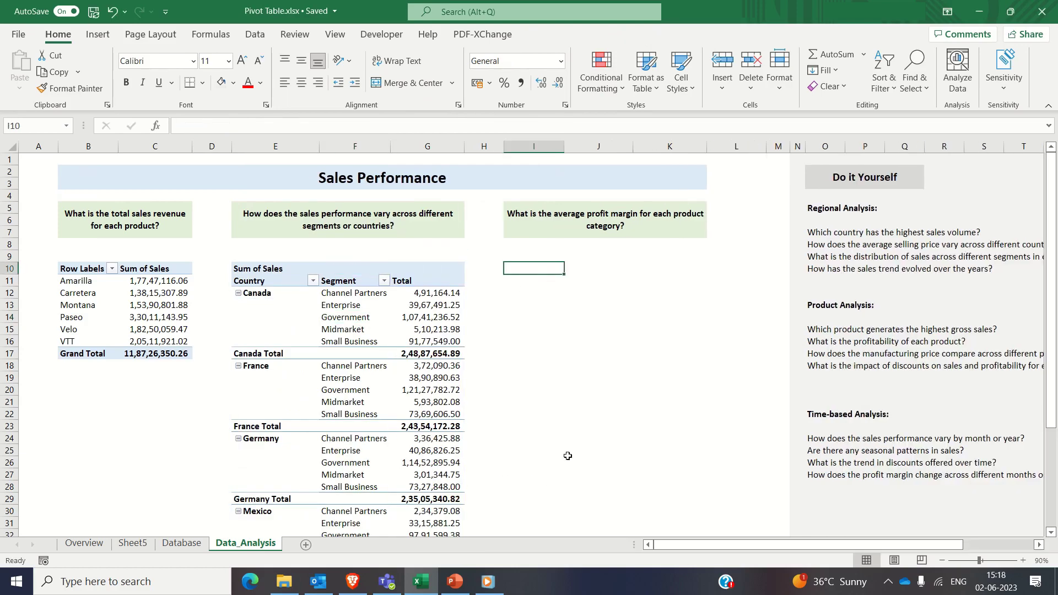
# Step: Insert a third PivotTable at I10 sourced from Database!A1:O701
pyautogui.hotkey('alt', 'n')
pyautogui.press('v')
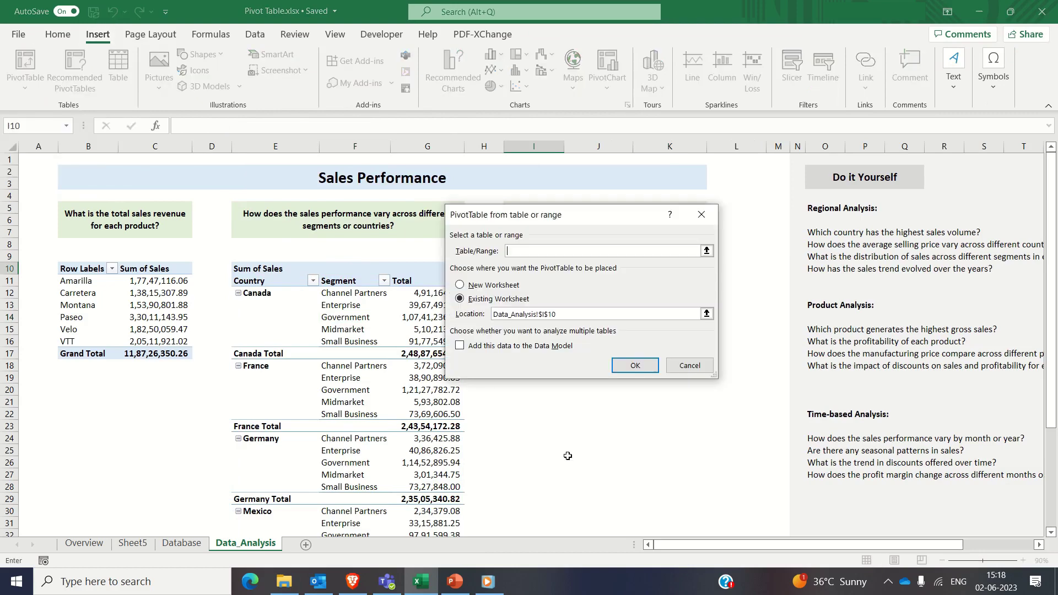
pyautogui.hotkey('ctrl', 'pageup')
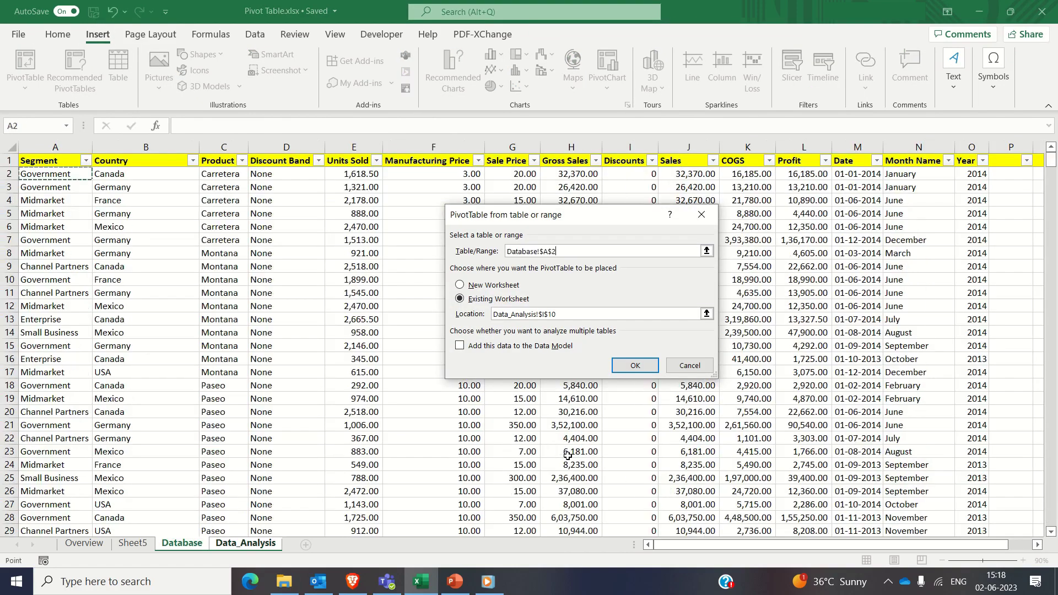
pyautogui.hotkey('ctrl', 'Up')
pyautogui.hotkey('ctrl', 'shift', 'Right')
pyautogui.hotkey('ctrl', 'shift', 'Down')
pyautogui.press('Return')
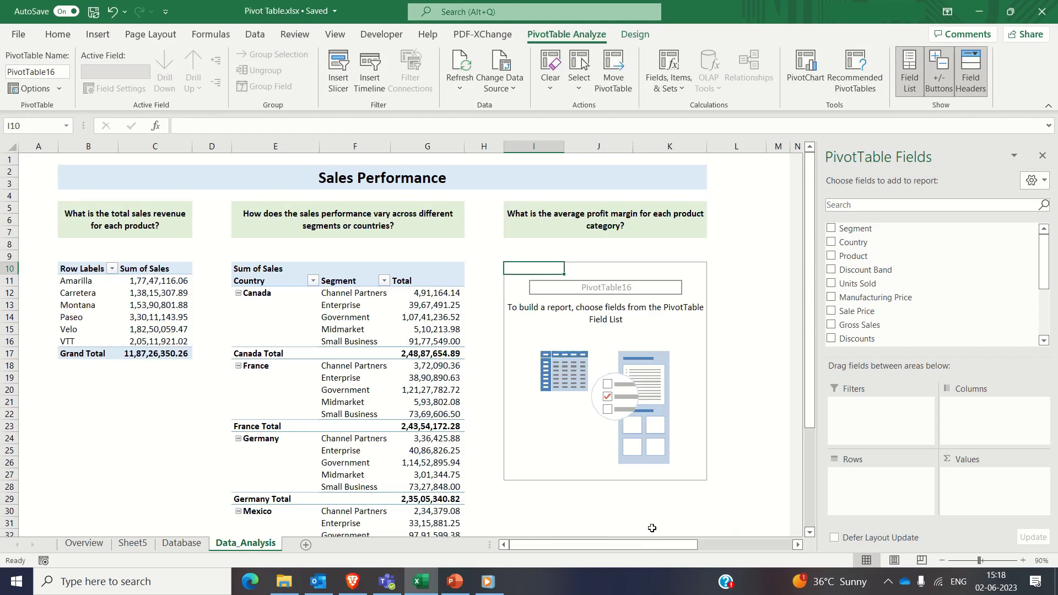
# Step: Show Sum of Profit and Sum of Sales per Product, with Comma Style on J11:K17
pyautogui.scroll(-3, 956, 323)
pyautogui.moveTo(881, 278); pyautogui.dragTo(1012, 485)
pyautogui.moveTo(848, 251); pyautogui.dragTo(994, 487)
pyautogui.scroll(3, 870, 275)
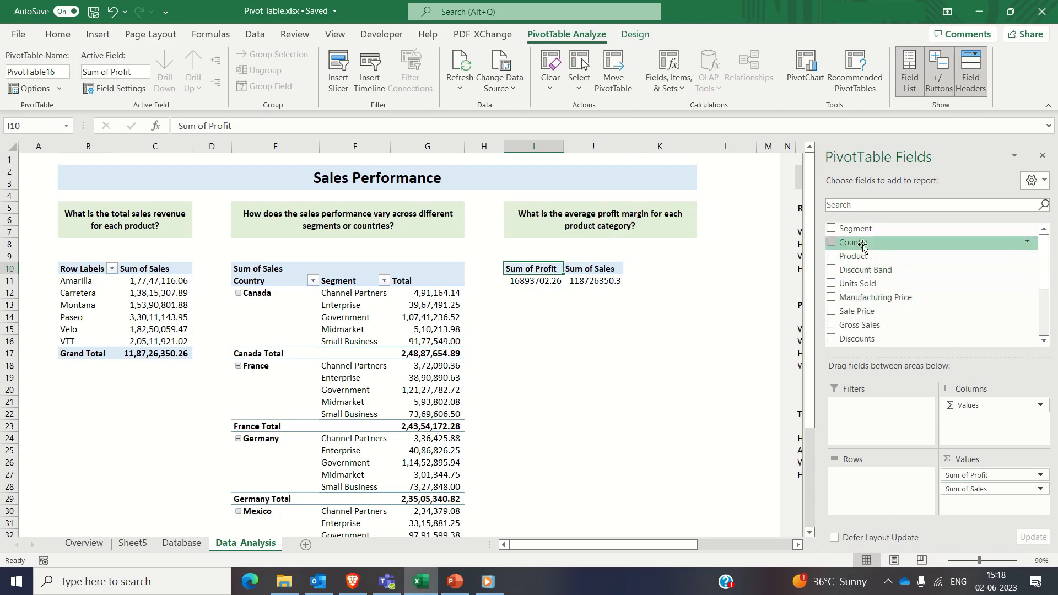
pyautogui.moveTo(853, 256); pyautogui.dragTo(871, 482)
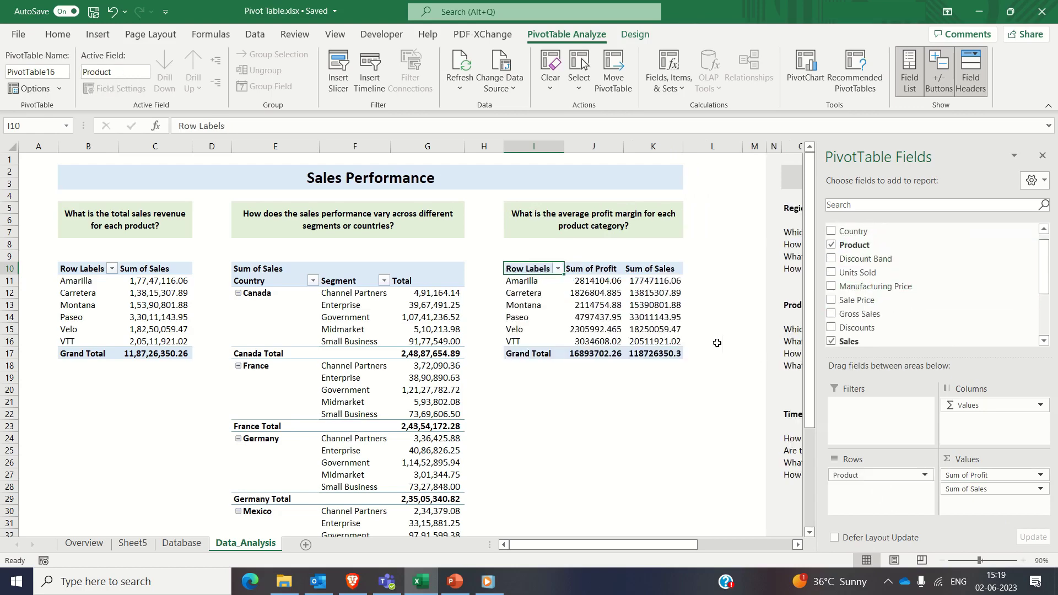
pyautogui.moveTo(585, 286); pyautogui.dragTo(637, 379)
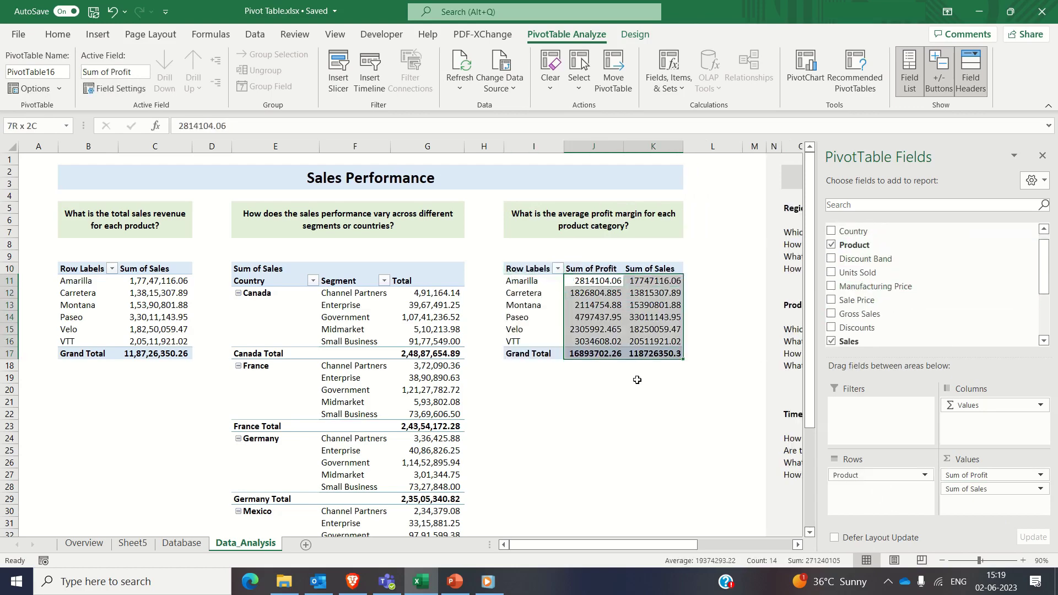
pyautogui.hotkey('alt', 'h')
pyautogui.press('k')
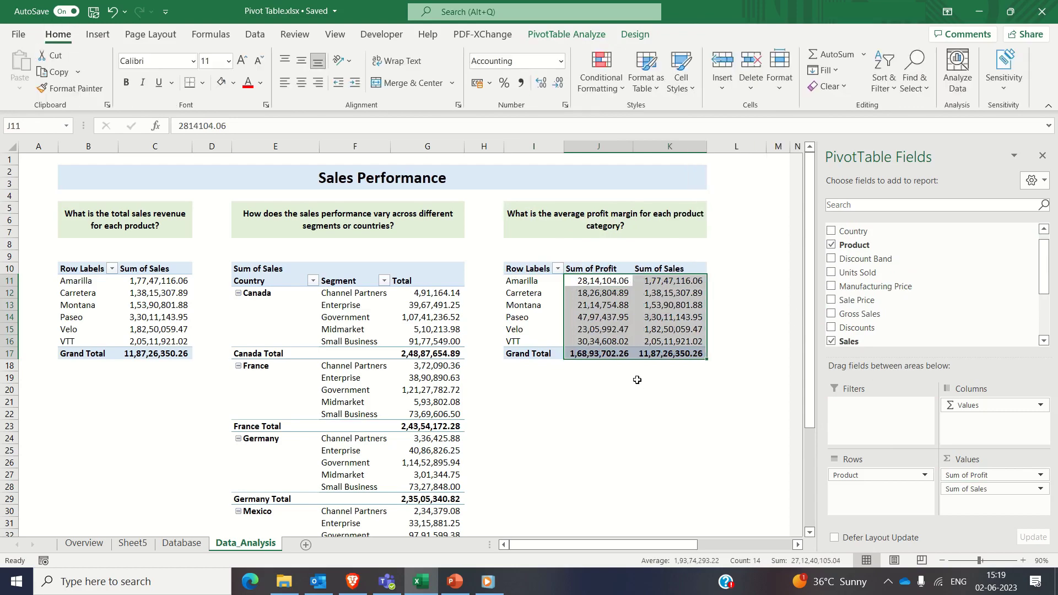
# Step: Add a Profit_Margin heading in L10 and the formula =J11/K11 filled down to L17
pyautogui.click(718, 268)
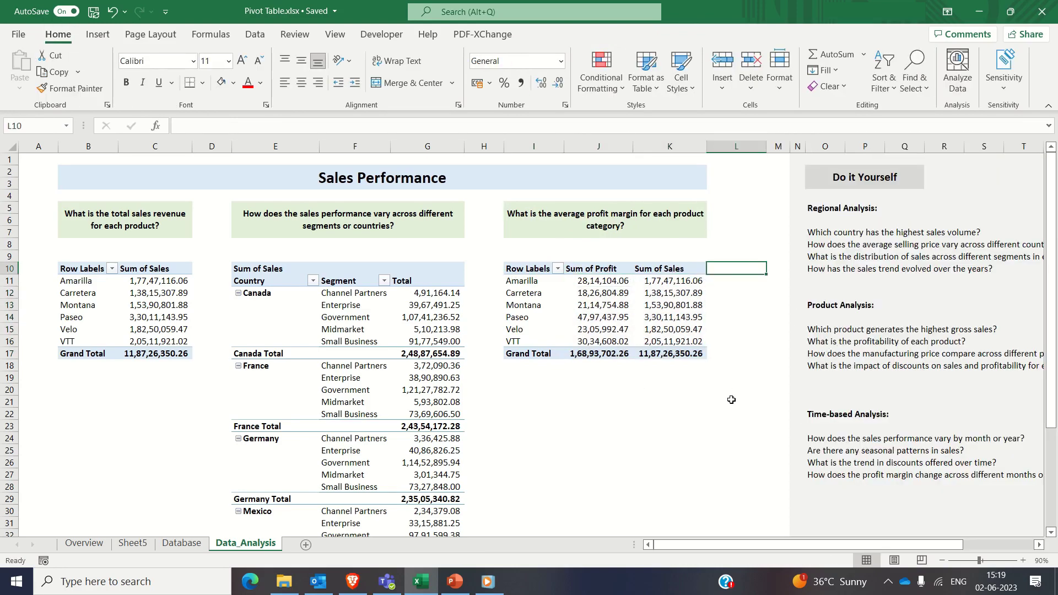
pyautogui.write('Profit')
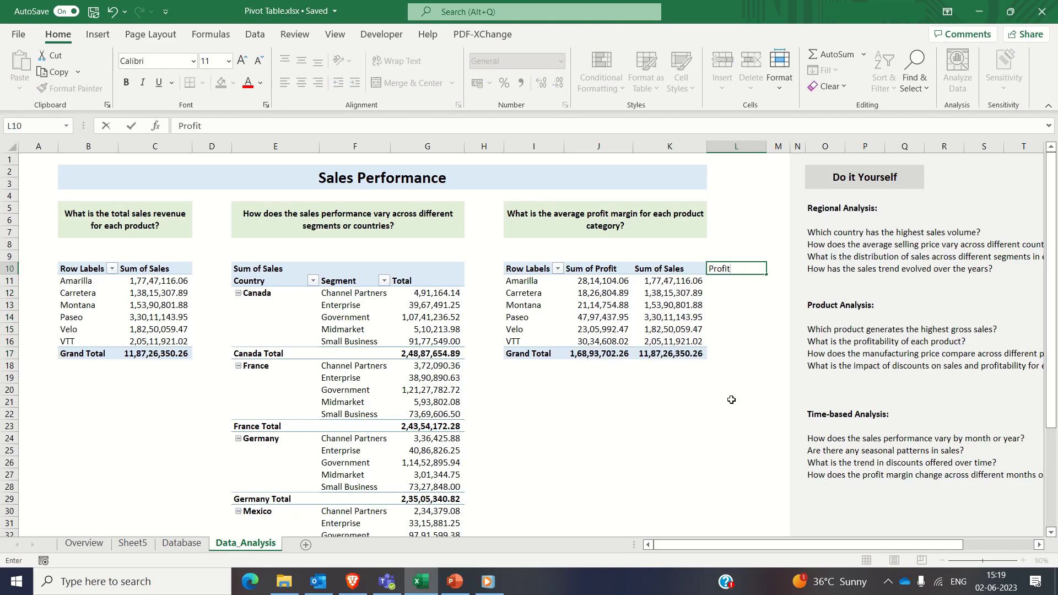
pyautogui.write('_Margin')
pyautogui.press('Return')
pyautogui.write('=J')
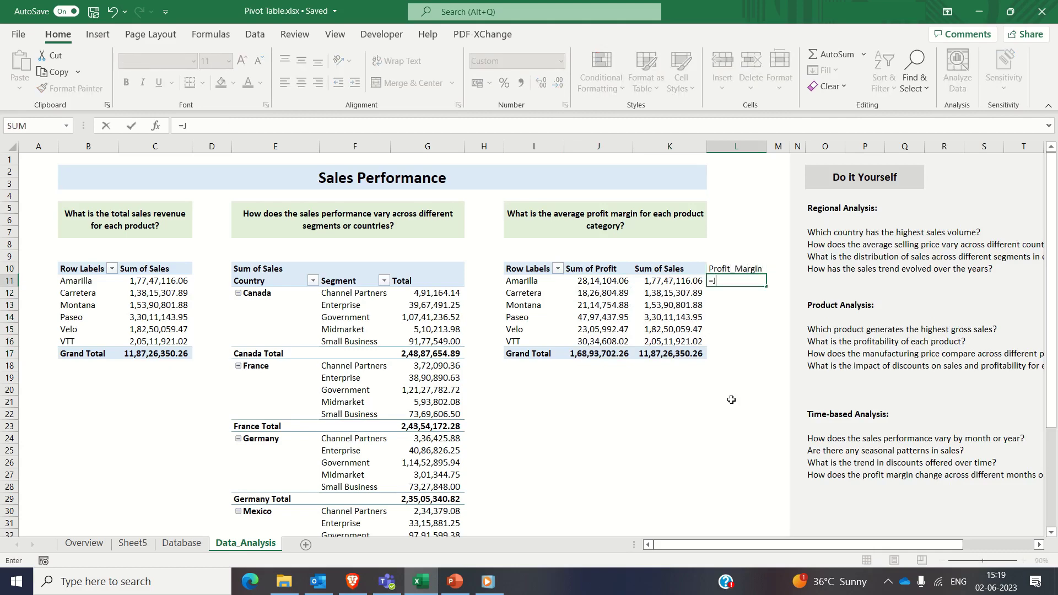
pyautogui.write('11/K11')
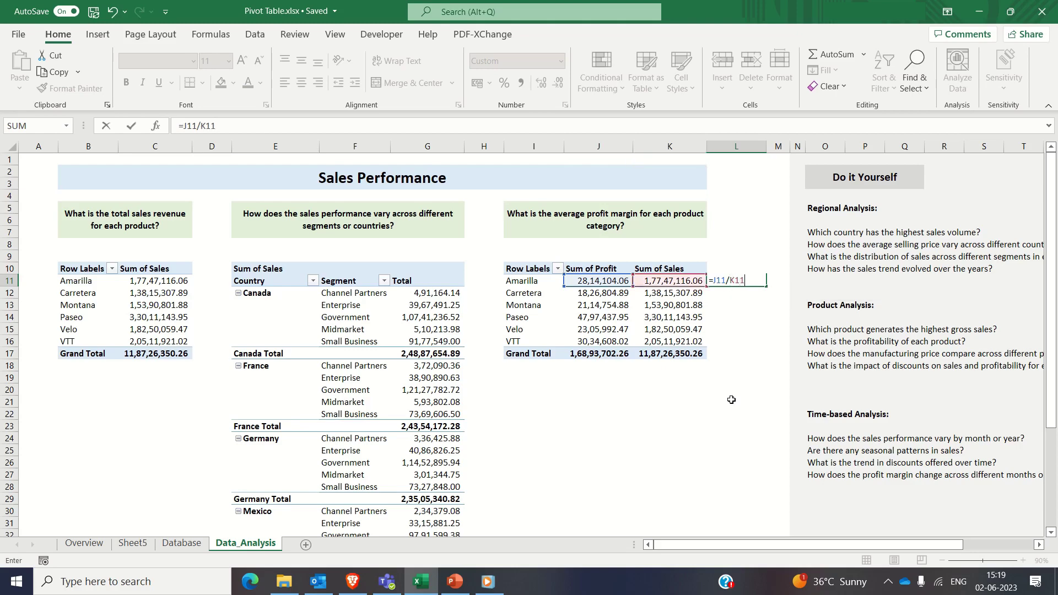
pyautogui.press('Return')
pyautogui.press('Up')
pyautogui.hotkey('shift', 'Down')
pyautogui.hotkey('shift', 'Down')
pyautogui.hotkey('shift', 'Down')
pyautogui.hotkey('shift', 'Down')
pyautogui.hotkey('shift', 'Down')
pyautogui.hotkey('shift', 'Down')
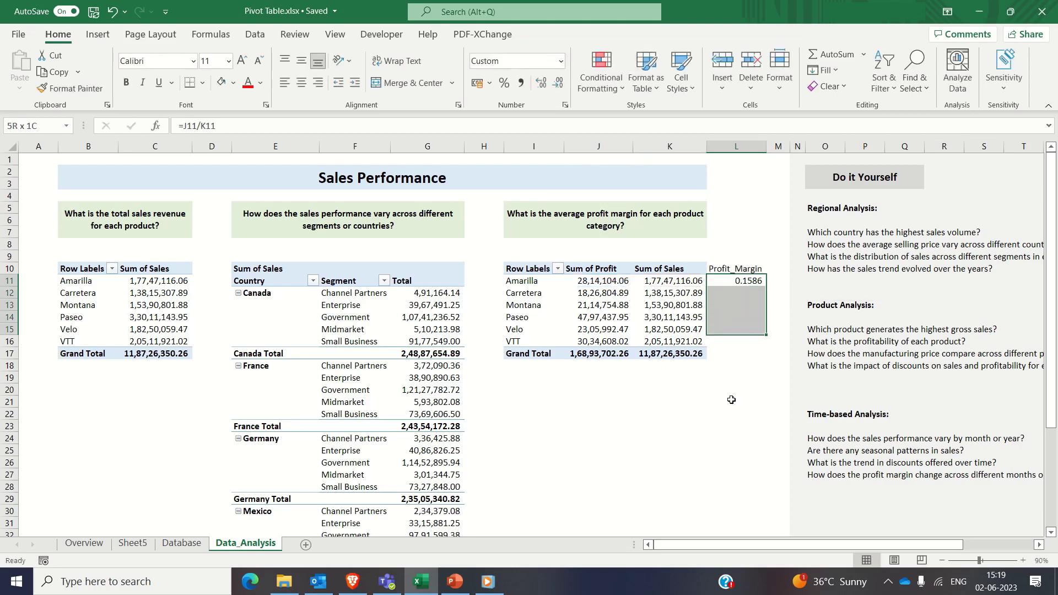
pyautogui.hotkey('ctrl', 'd')
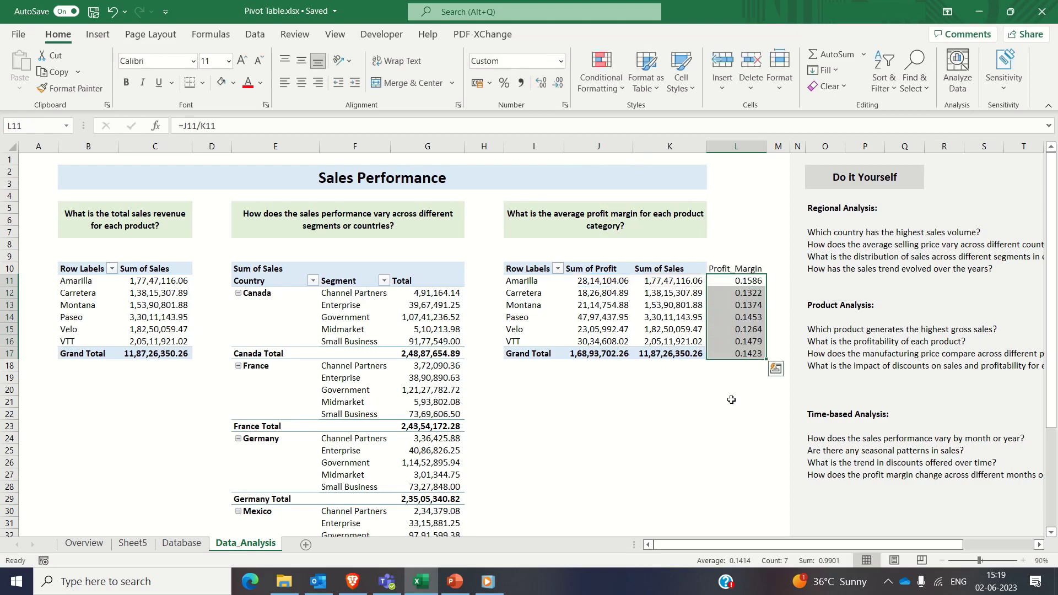
# Step: Format the margins as two-decimal percentages and bold the 14.23% grand total margin
pyautogui.click(504, 83)
pyautogui.click(540, 84)
pyautogui.click(540, 84)
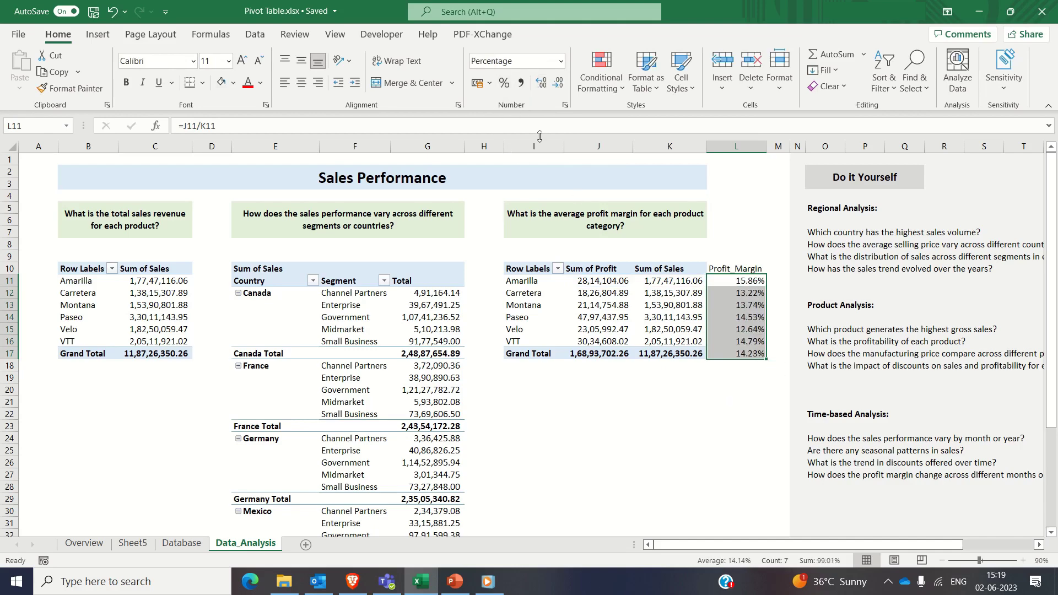
pyautogui.click(732, 268)
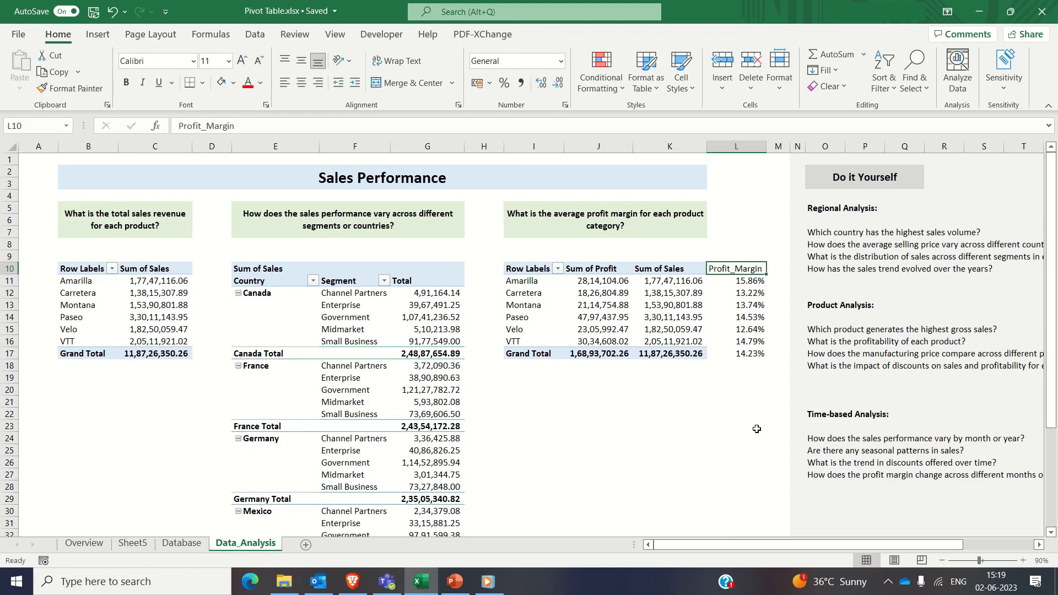
pyautogui.click(743, 355)
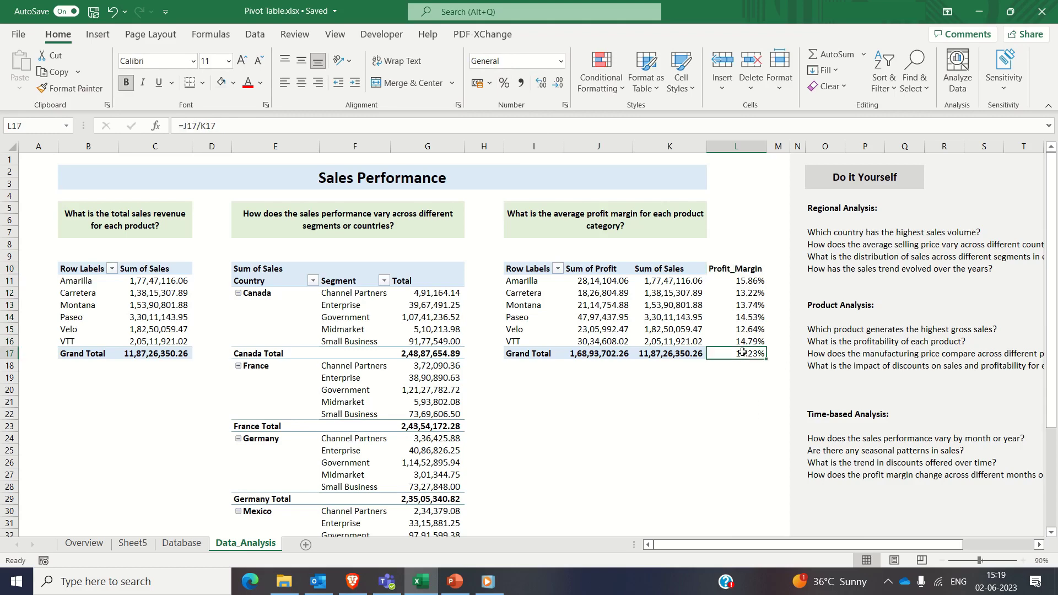
pyautogui.hotkey('ctrl', 'b')
pyautogui.click(747, 403)
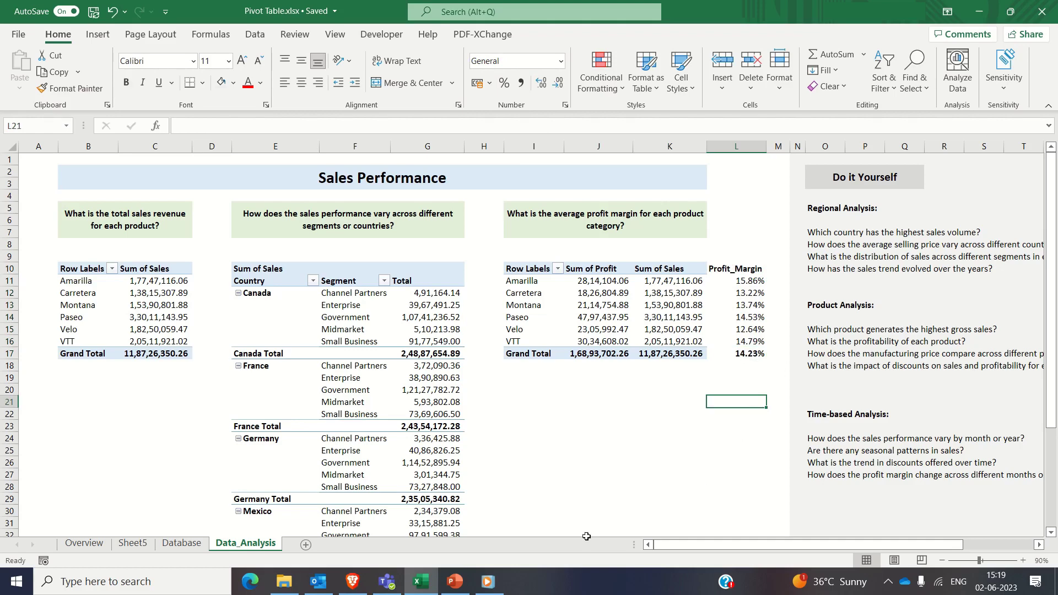
# Step: Review the Do it Yourself question block on Data_Analysis, then return to the Database sheet
pyautogui.moveTo(824, 187); pyautogui.dragTo(866, 473)
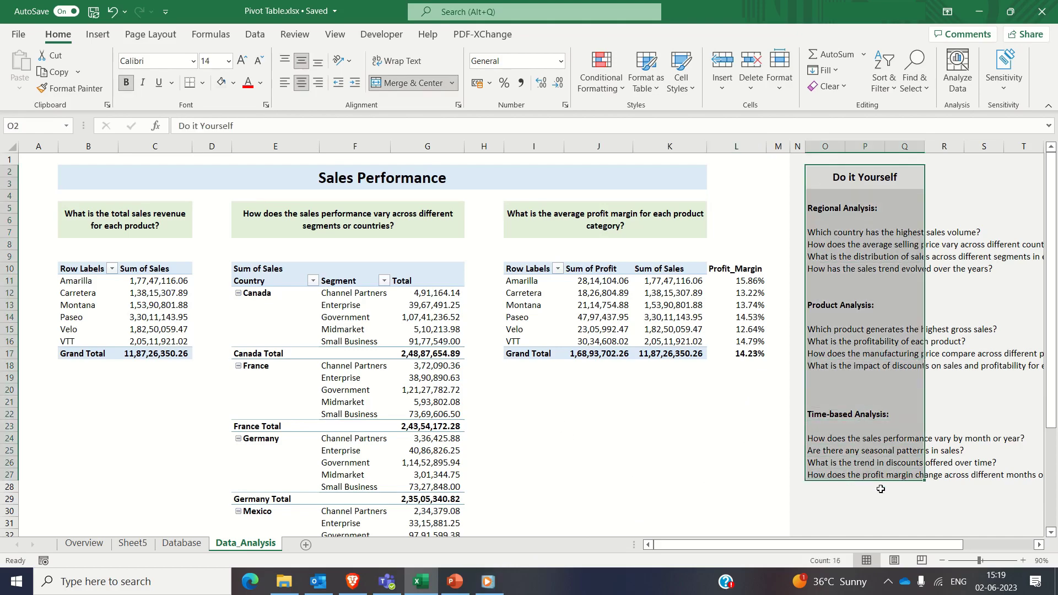
pyautogui.click(887, 507)
pyautogui.click(1038, 544)
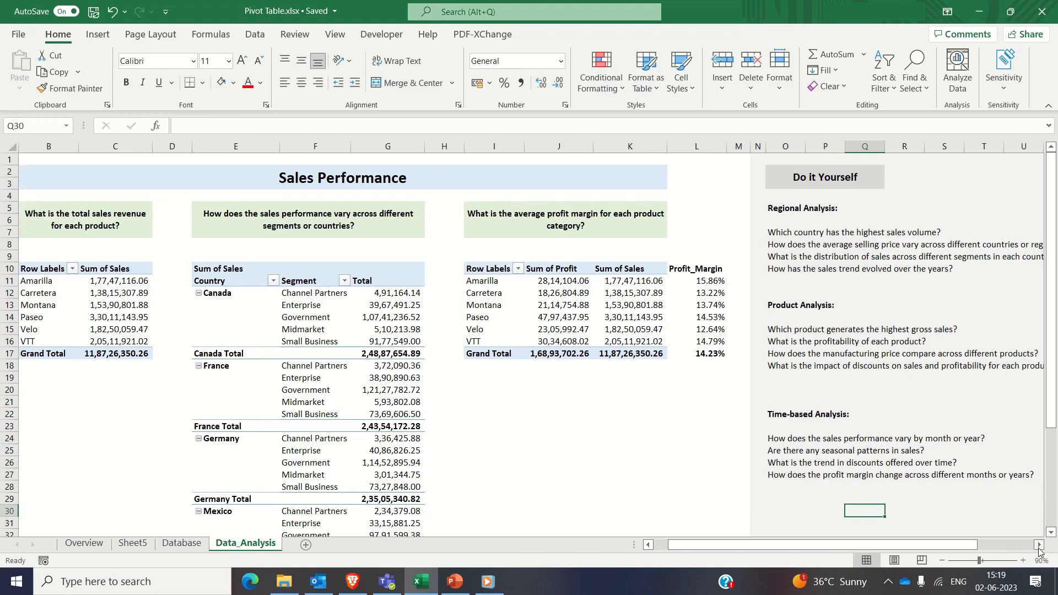
pyautogui.click(1038, 545)
pyautogui.moveTo(727, 173); pyautogui.dragTo(722, 475)
pyautogui.click(615, 449)
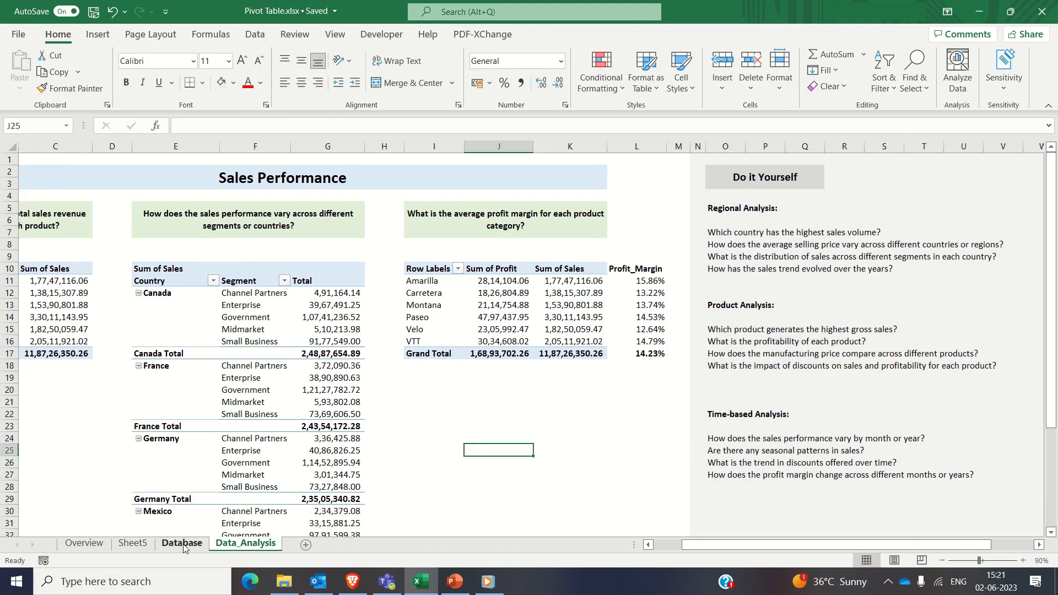
pyautogui.click(183, 544)
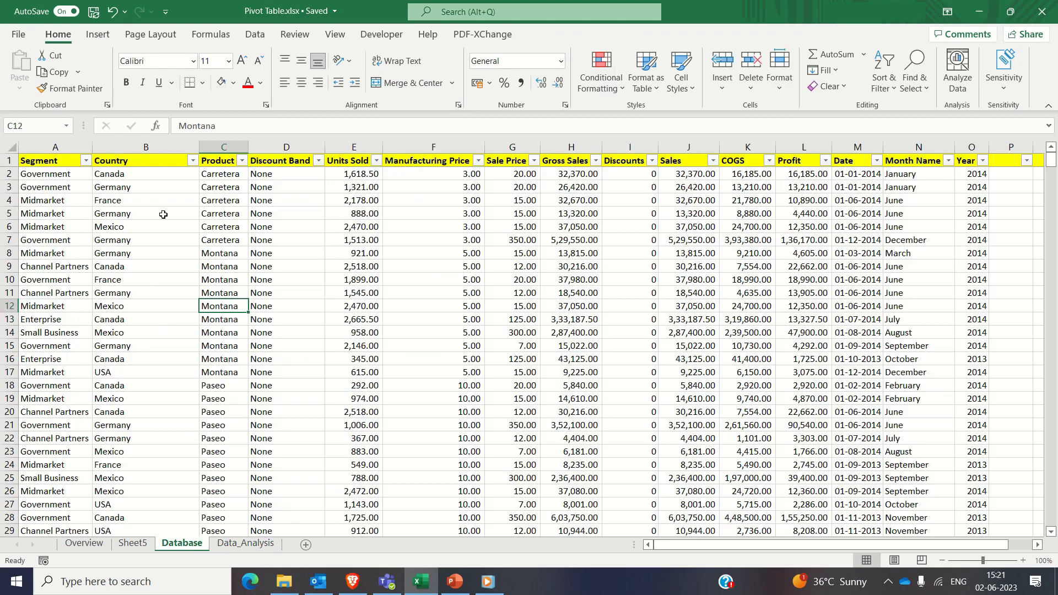
# Step: Open Recommended PivotTables and preview the units-by-country, profit-by-segment, COGS and monthly sales suggestions
pyautogui.click(97, 40)
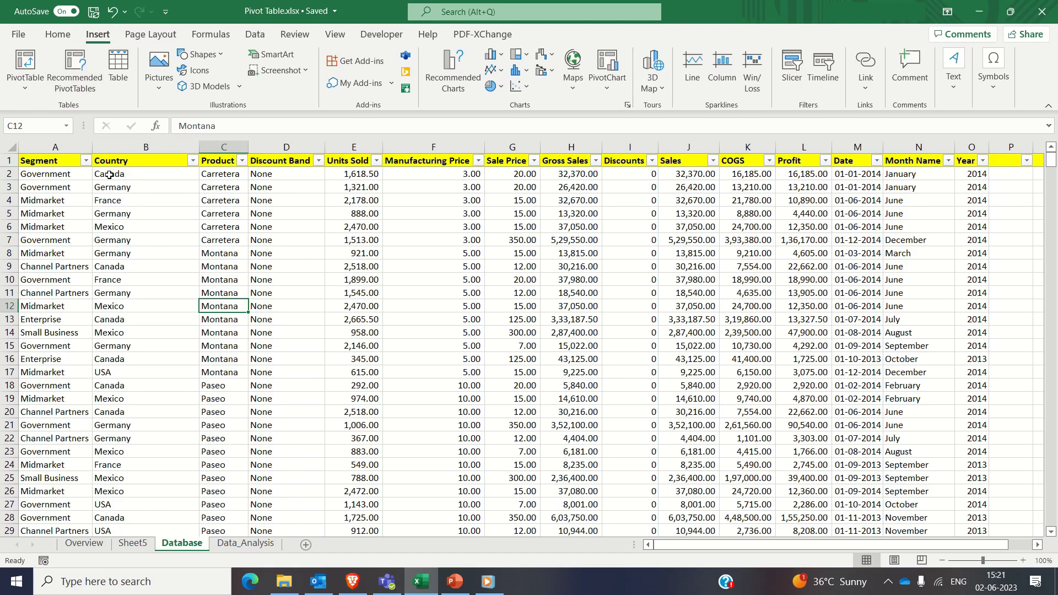
pyautogui.click(88, 64)
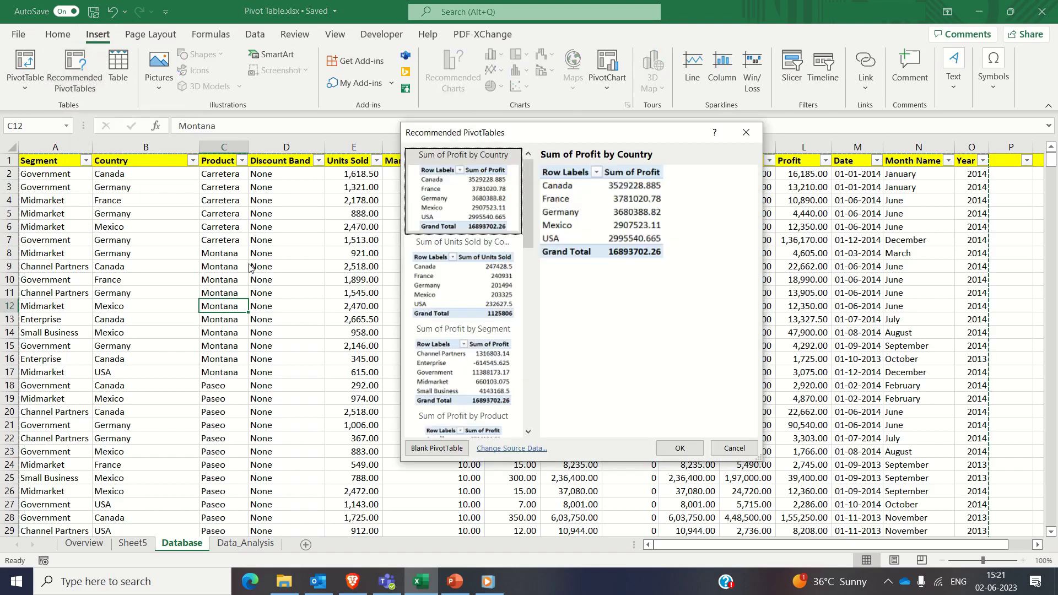
pyautogui.moveTo(525, 218)
pyautogui.mouseDown()
pyautogui.moveTo(528, 400)
pyautogui.moveTo(531, 207)
pyautogui.moveTo(528, 432)
pyautogui.moveTo(530, 204)
pyautogui.mouseUp()
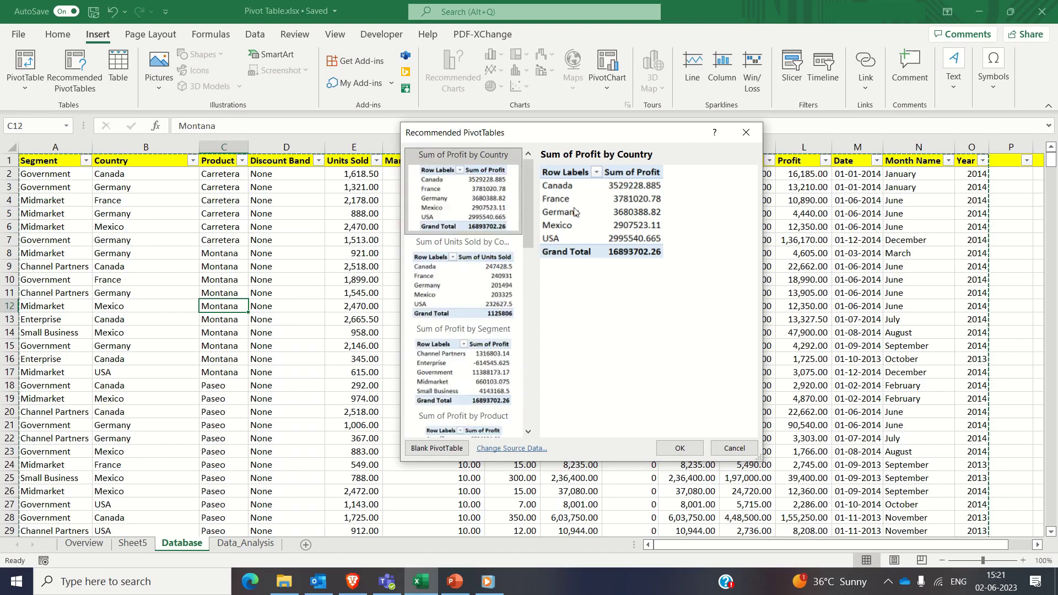
pyautogui.click(496, 280)
pyautogui.click(460, 384)
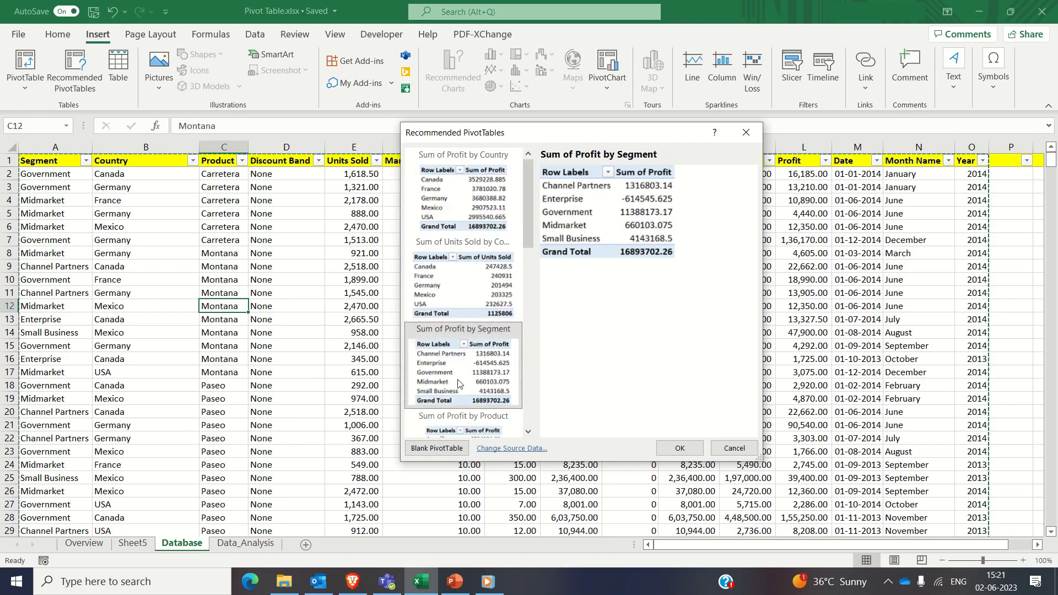
pyautogui.scroll(-10, 464, 358)
pyautogui.click(463, 311)
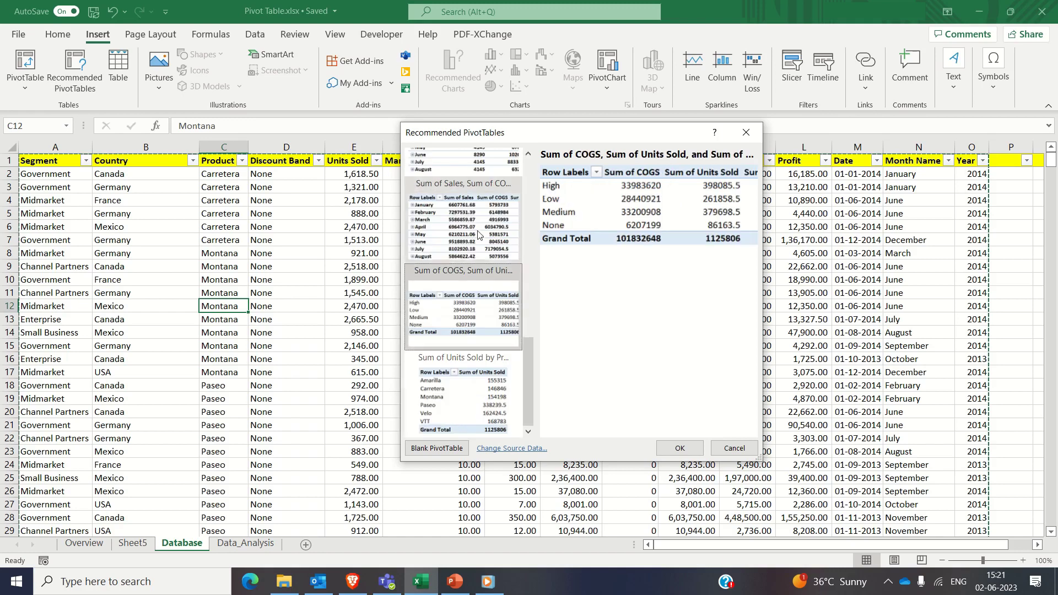
pyautogui.click(463, 226)
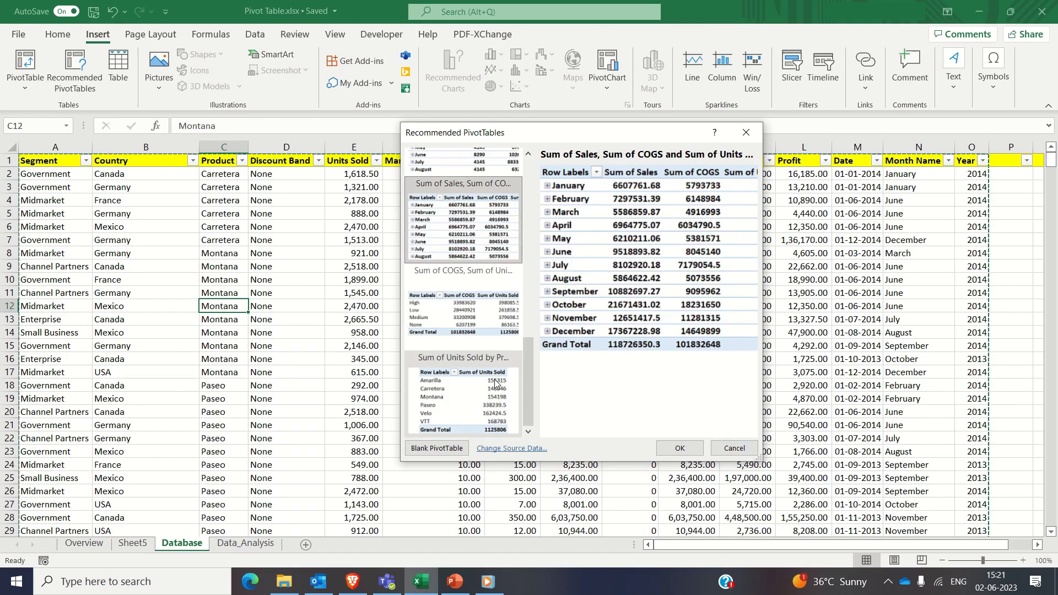
# Step: Preview the COGS and Units Sold by discount band suggestion, then cancel without inserting a PivotTable
pyautogui.scroll(10, 494, 383)
pyautogui.scroll(-10, 495, 383)
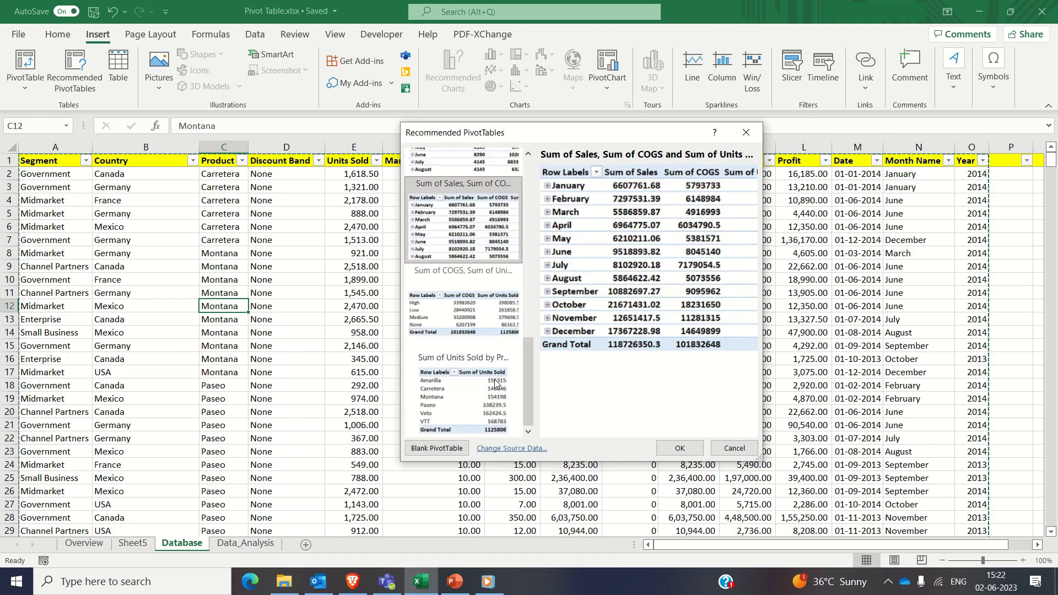
pyautogui.click(480, 398)
pyautogui.click(472, 326)
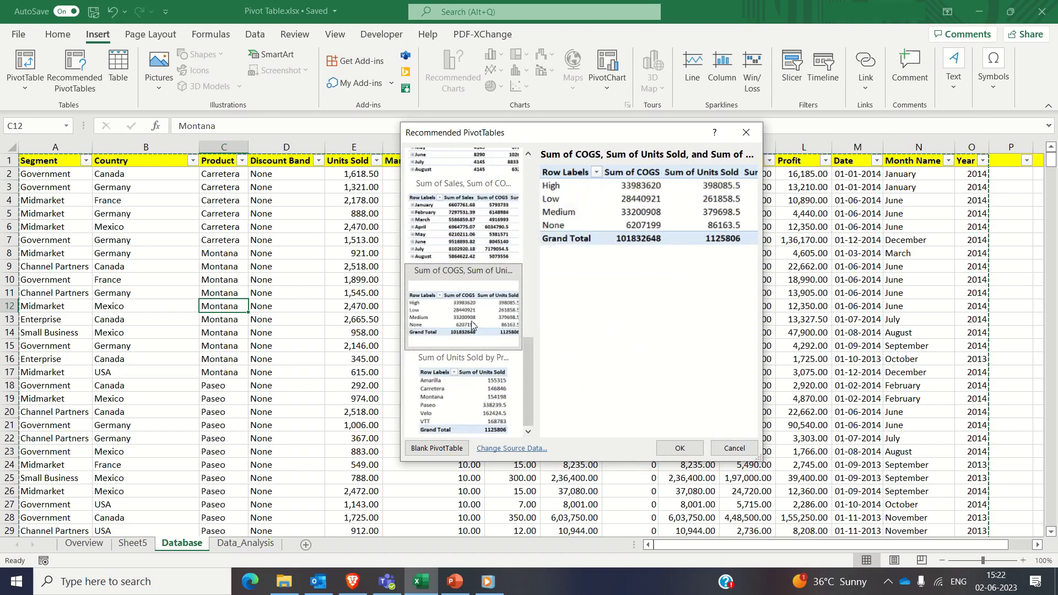
pyautogui.click(726, 448)
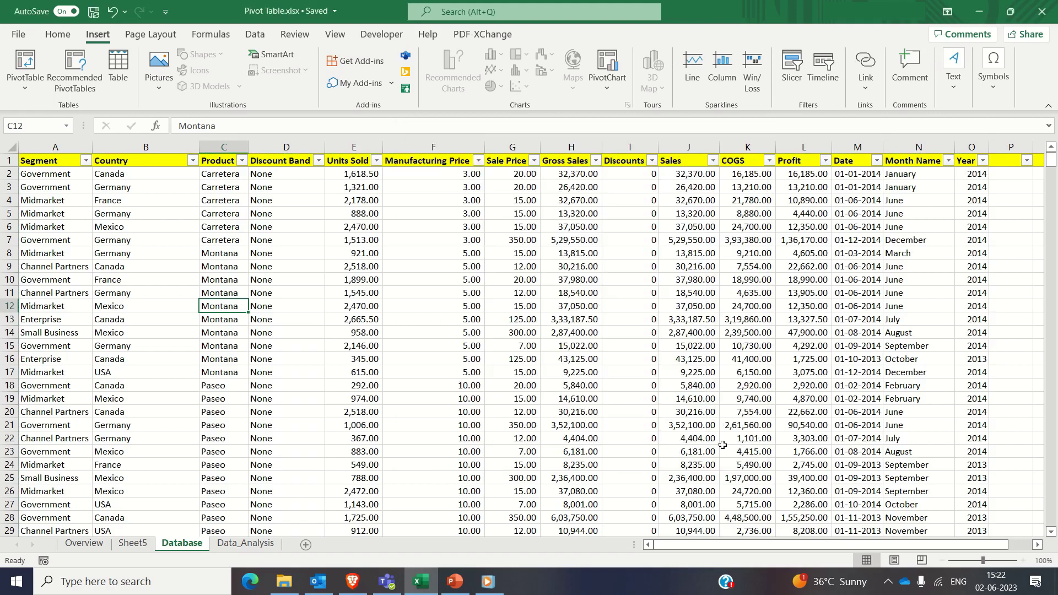
# Step: Refresh the Gross Sales PivotTable on Sheet5 twice from its shortcut menu
pyautogui.click(290, 263)
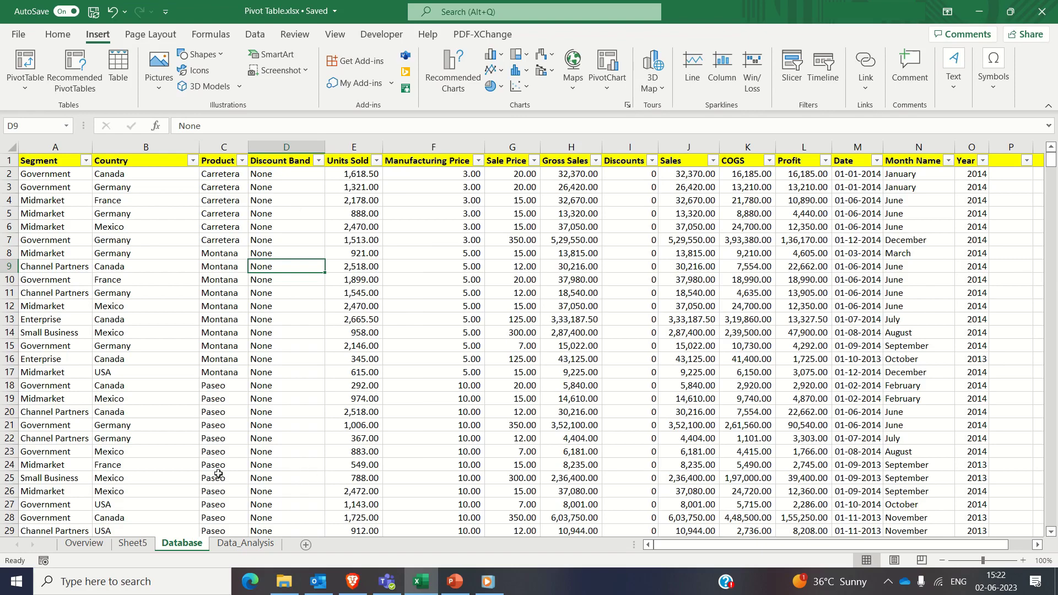
pyautogui.click(136, 544)
pyautogui.rightClick(359, 318)
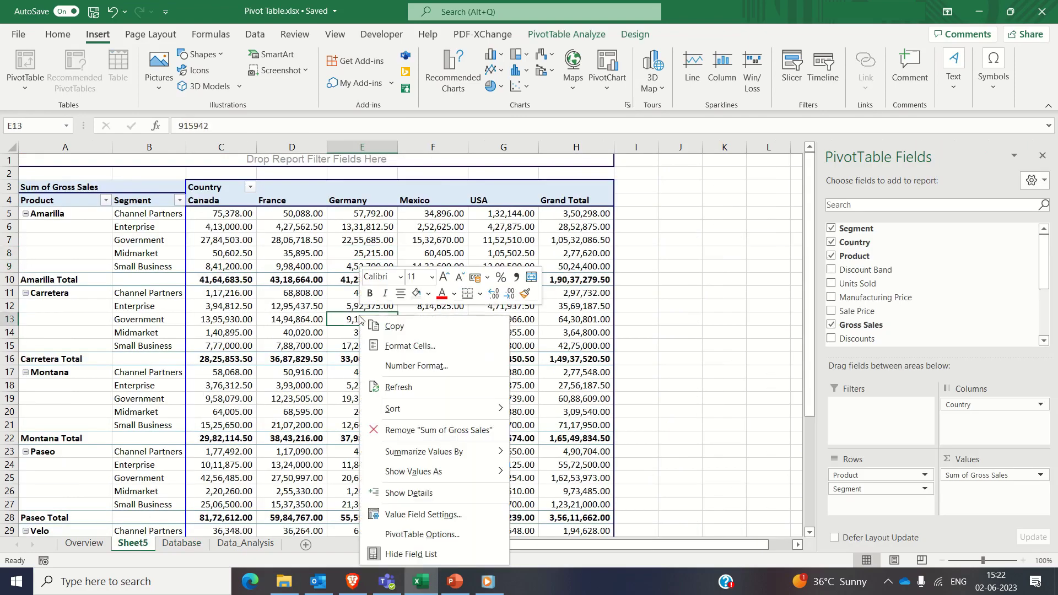
pyautogui.click(398, 389)
pyautogui.rightClick(414, 322)
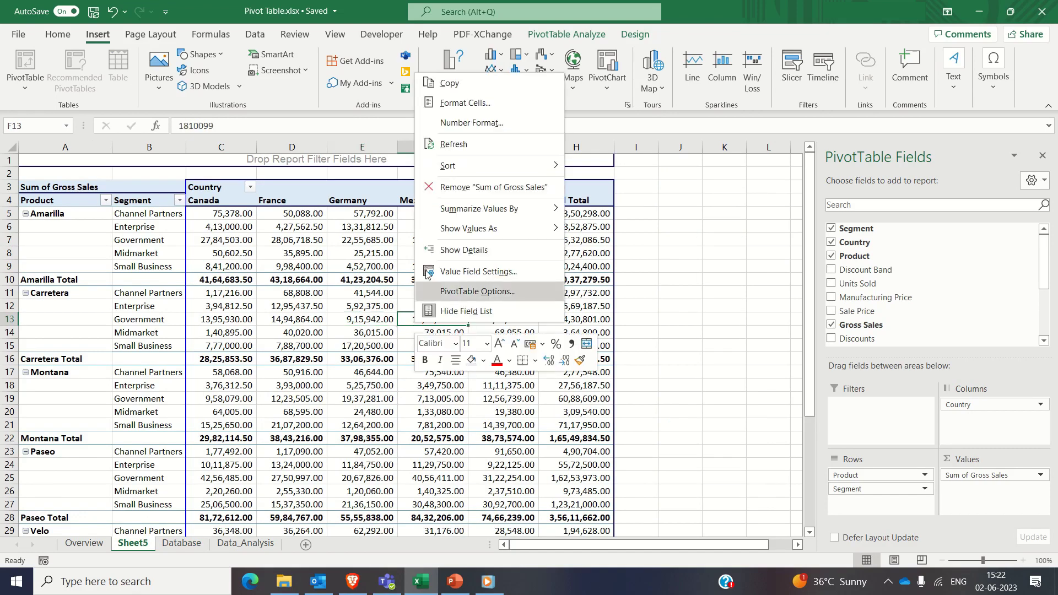
pyautogui.click(460, 145)
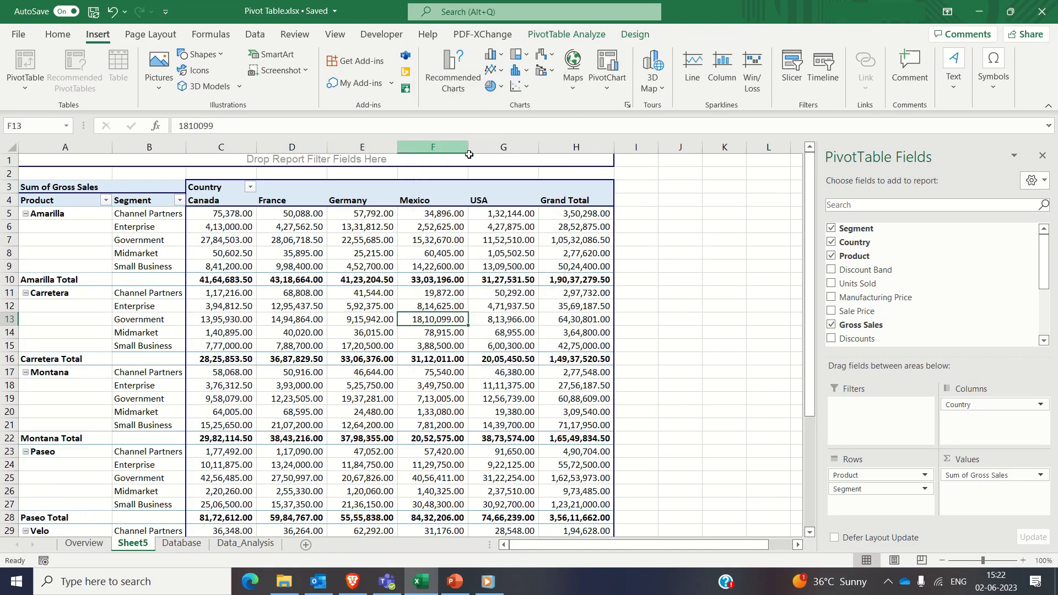
# Step: Check the refreshed values in cells E9 and D14 of the PivotTable
pyautogui.click(380, 264)
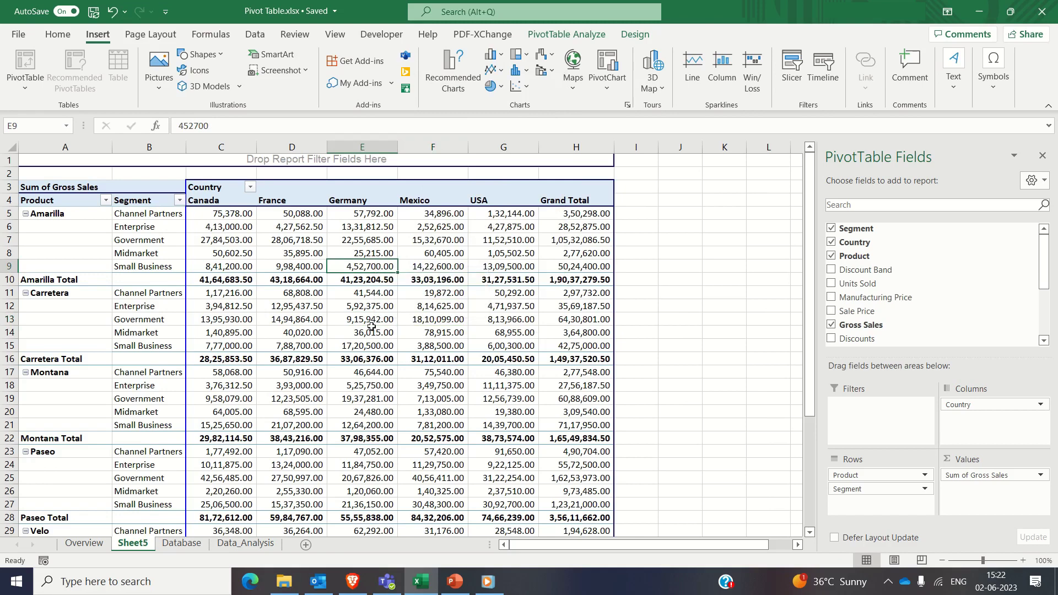
pyautogui.press('Left')
pyautogui.press('Left')
pyautogui.press('Down')
pyautogui.press('Down')
pyautogui.press('Down')
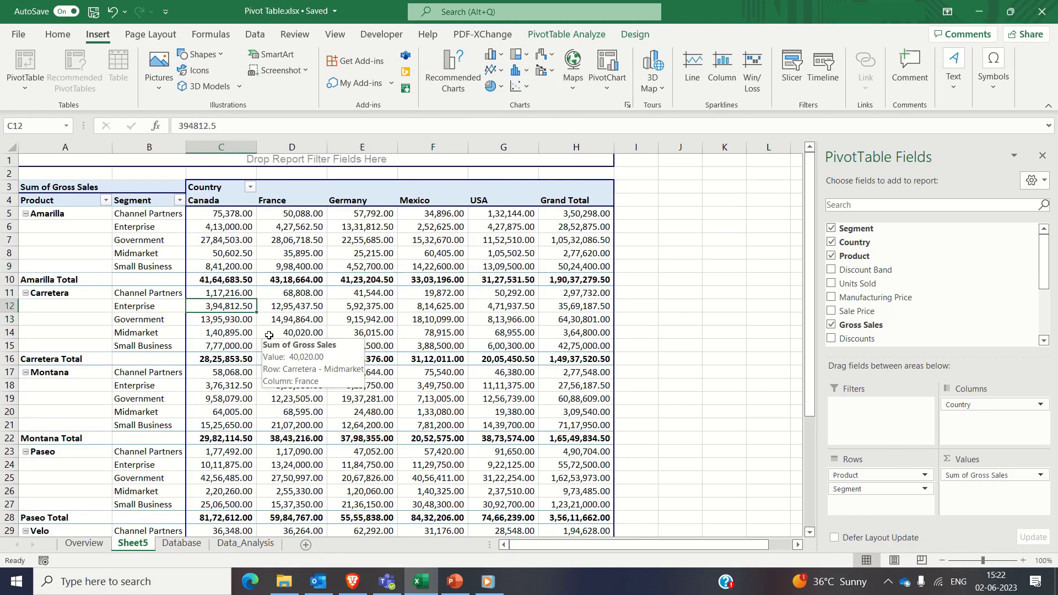
pyautogui.click(268, 336)
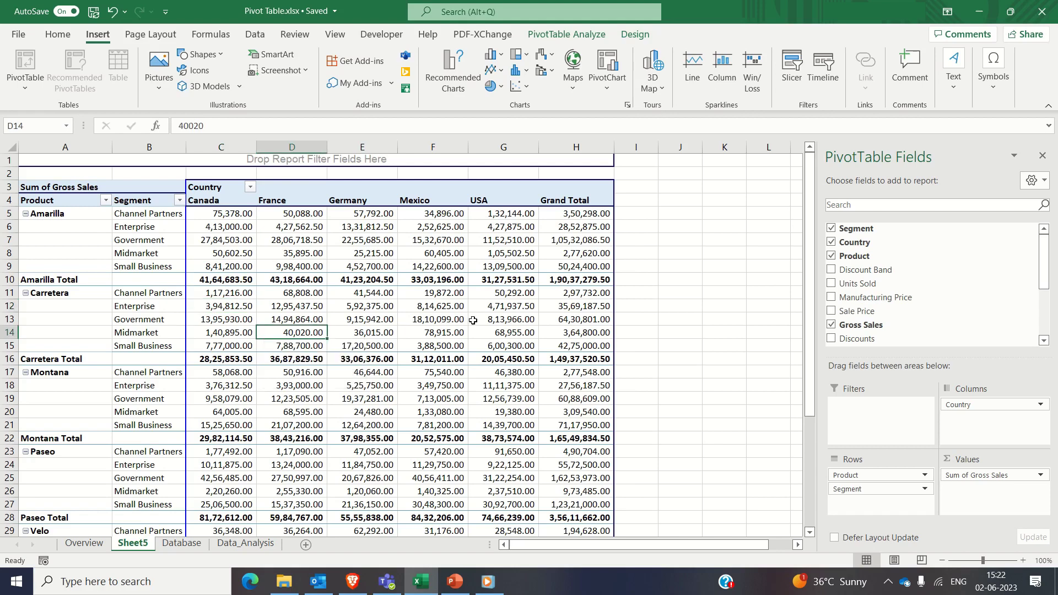
# Step: Change the Sheet5 PivotTable's data source to Database!$A$1:$M$699 via Change Data Source
pyautogui.click(559, 35)
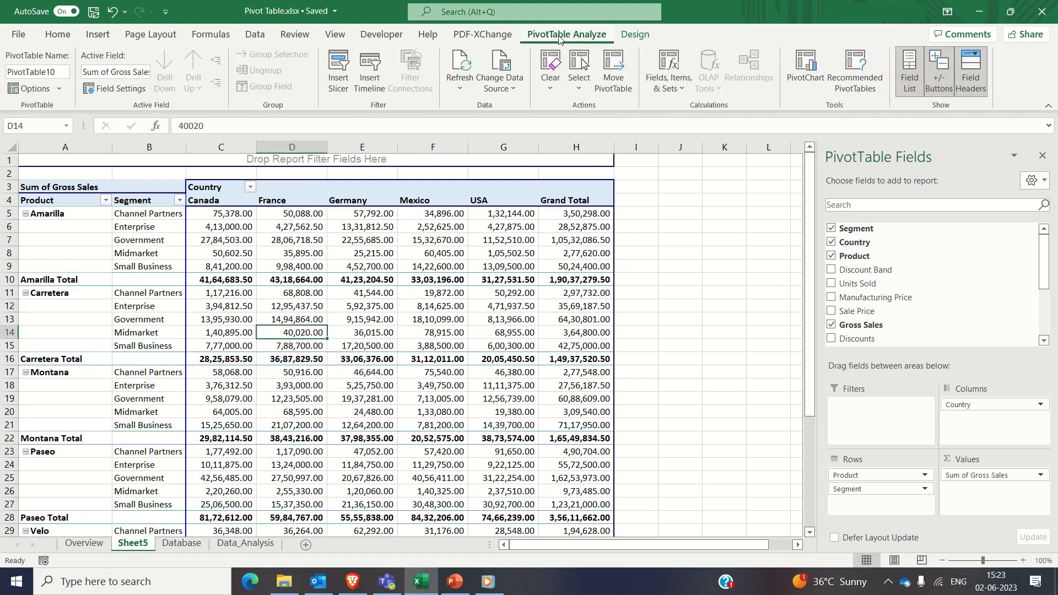
pyautogui.click(499, 61)
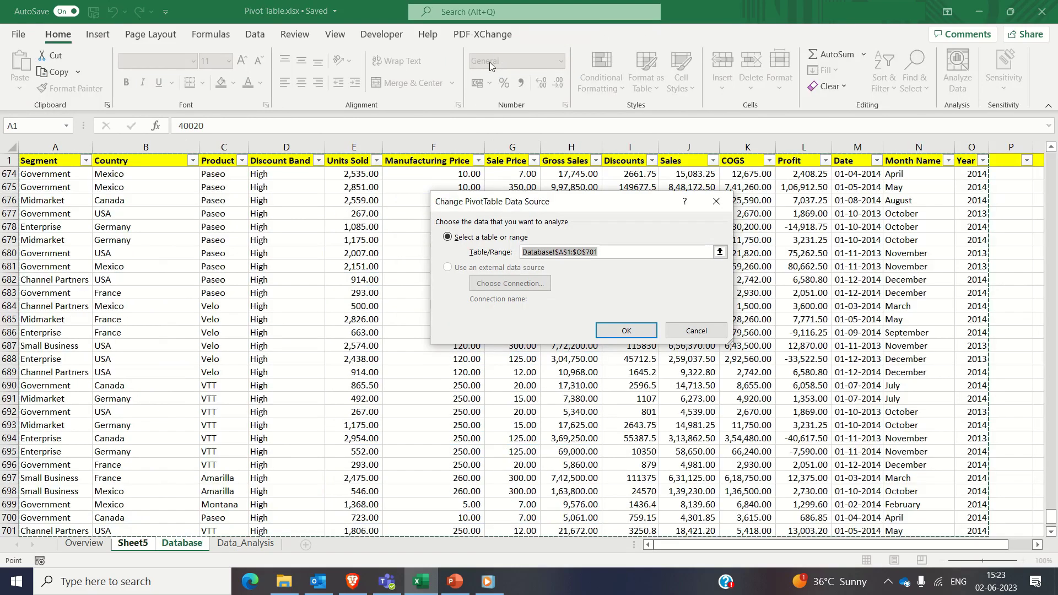
pyautogui.scroll(-2, 322, 329)
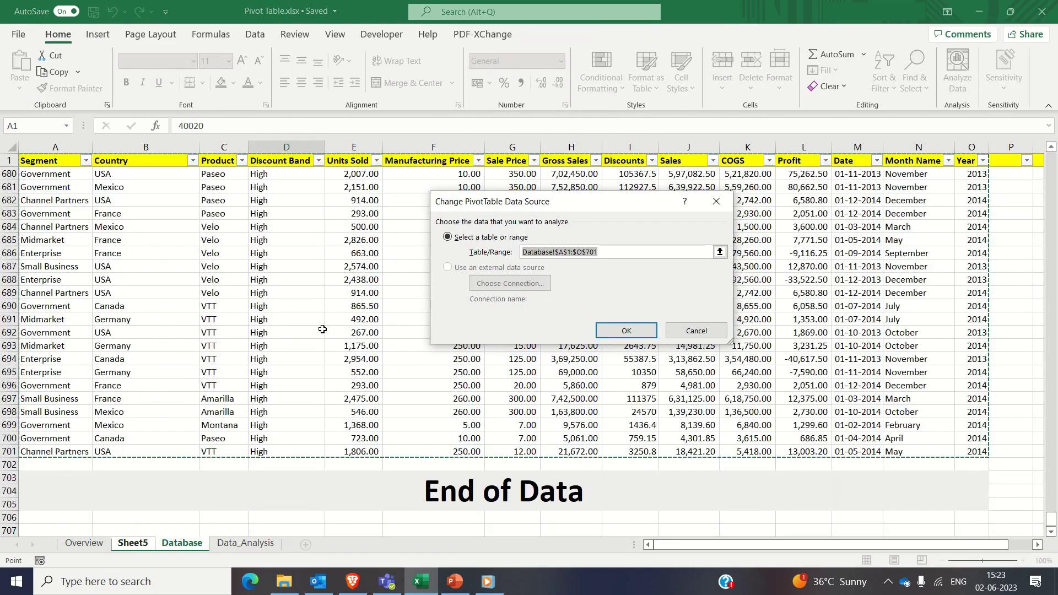
pyautogui.hotkey('shift', 'Up')
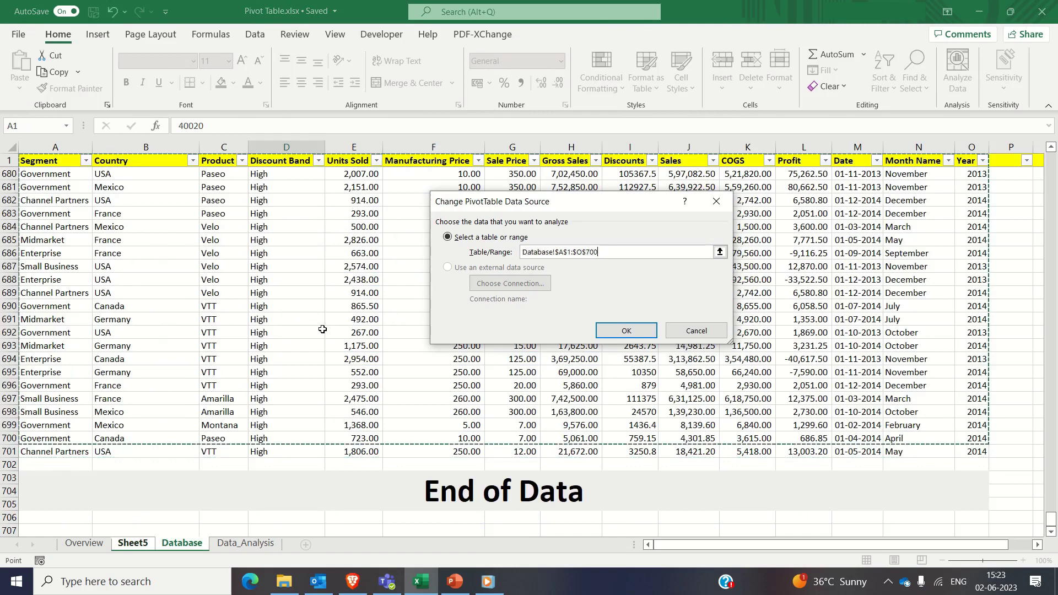
pyautogui.hotkey('shift', 'Left')
pyautogui.hotkey('shift', 'Up')
pyautogui.hotkey('shift', 'Left')
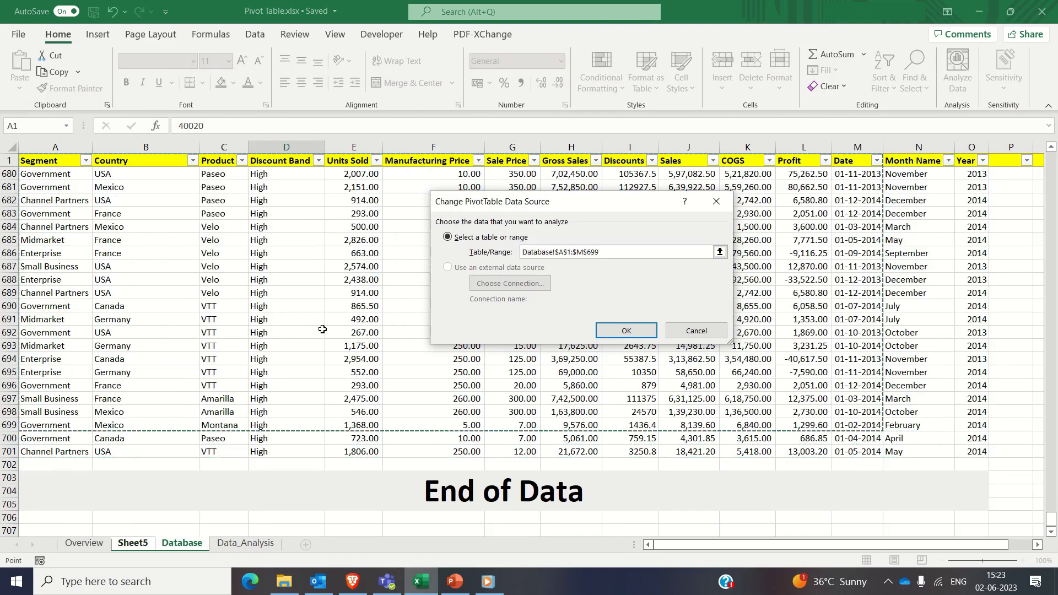
pyautogui.click(652, 332)
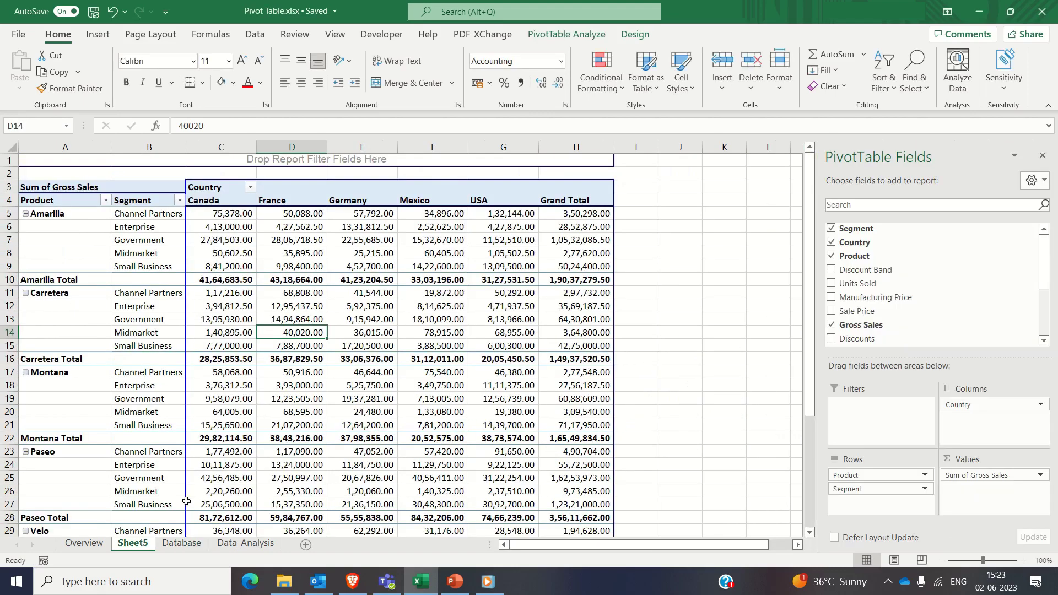
pyautogui.click(219, 252)
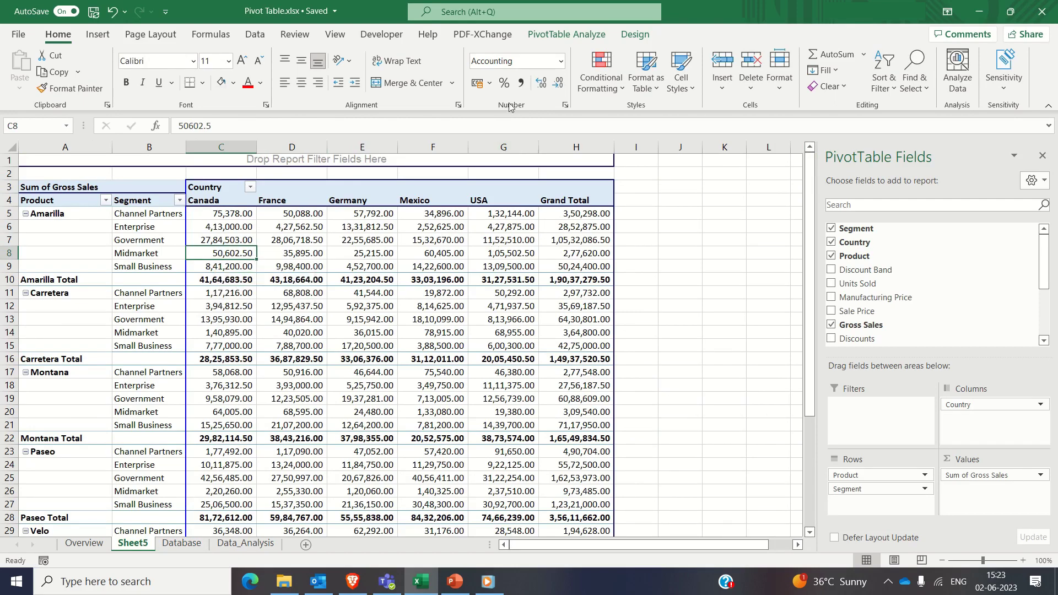
pyautogui.press('Right')
pyautogui.press('Right')
pyautogui.press('Right')
pyautogui.press('Down')
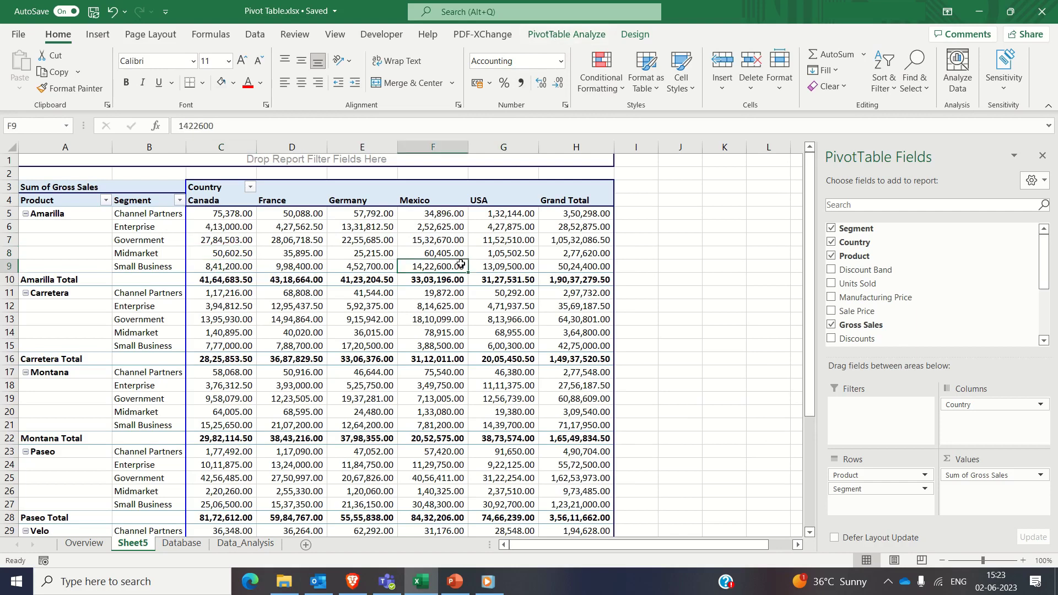
pyautogui.click(566, 37)
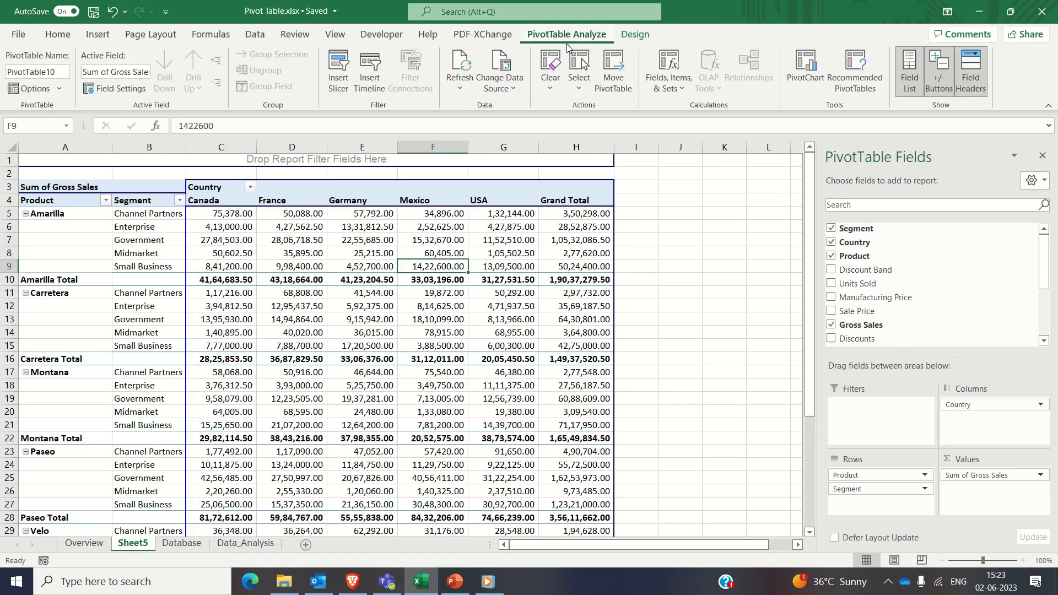
pyautogui.click(579, 83)
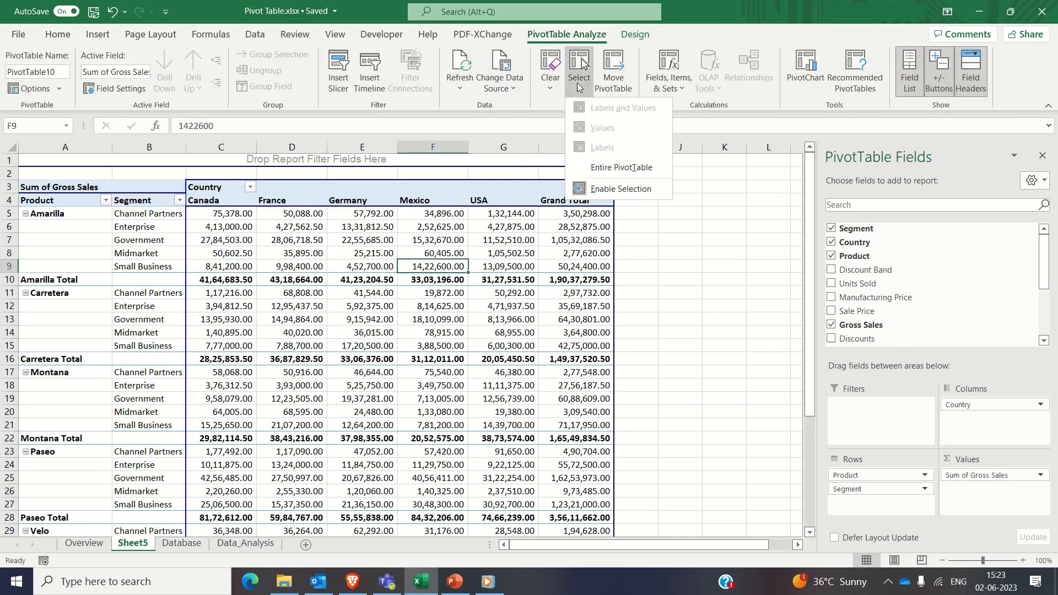
pyautogui.click(590, 167)
pyautogui.press('Delete')
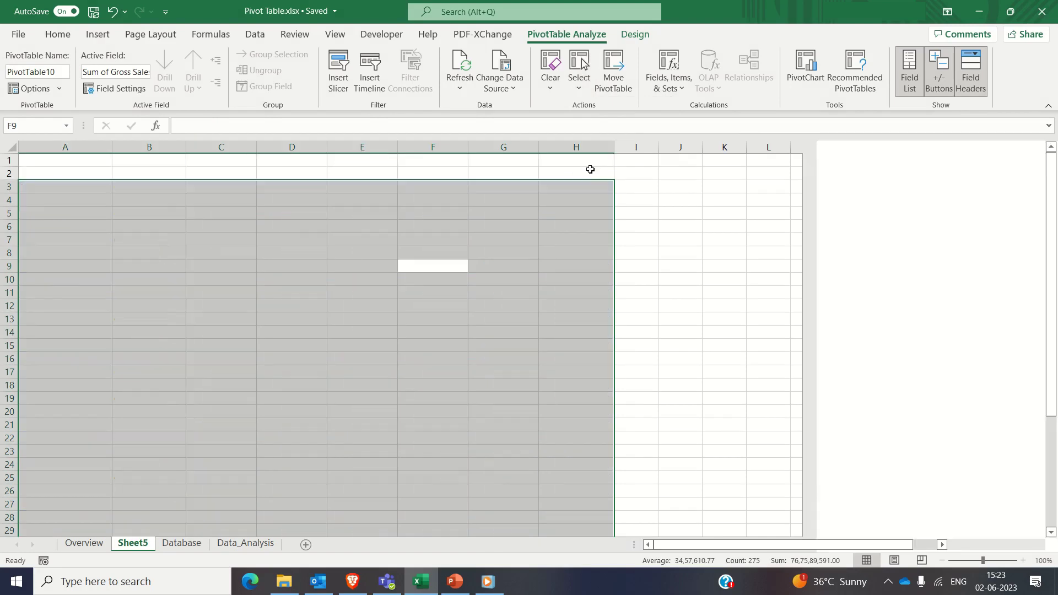
pyautogui.click(590, 169)
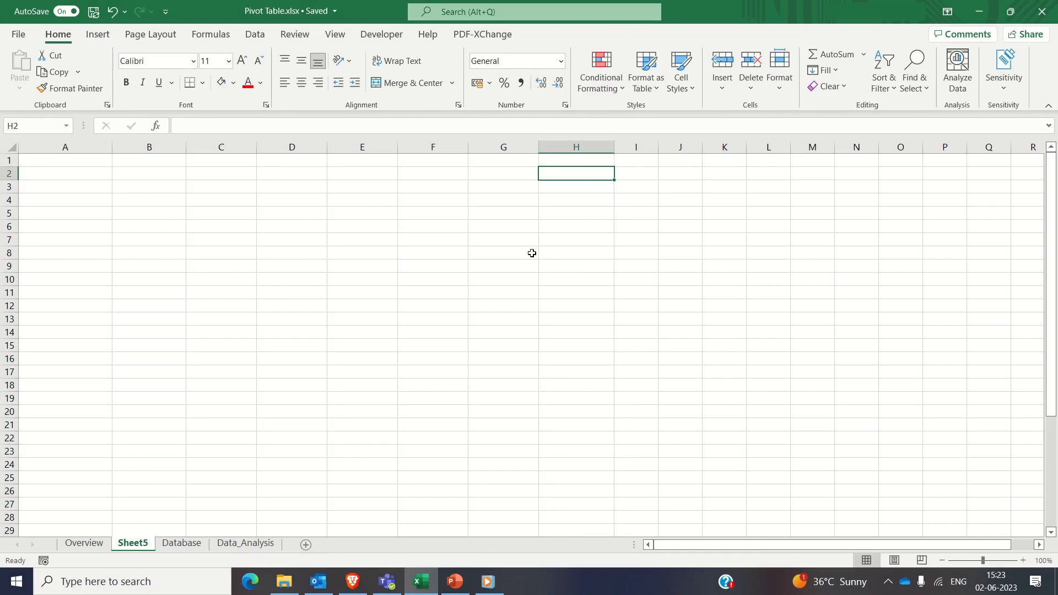
pyautogui.hotkey('ctrl', 'z')
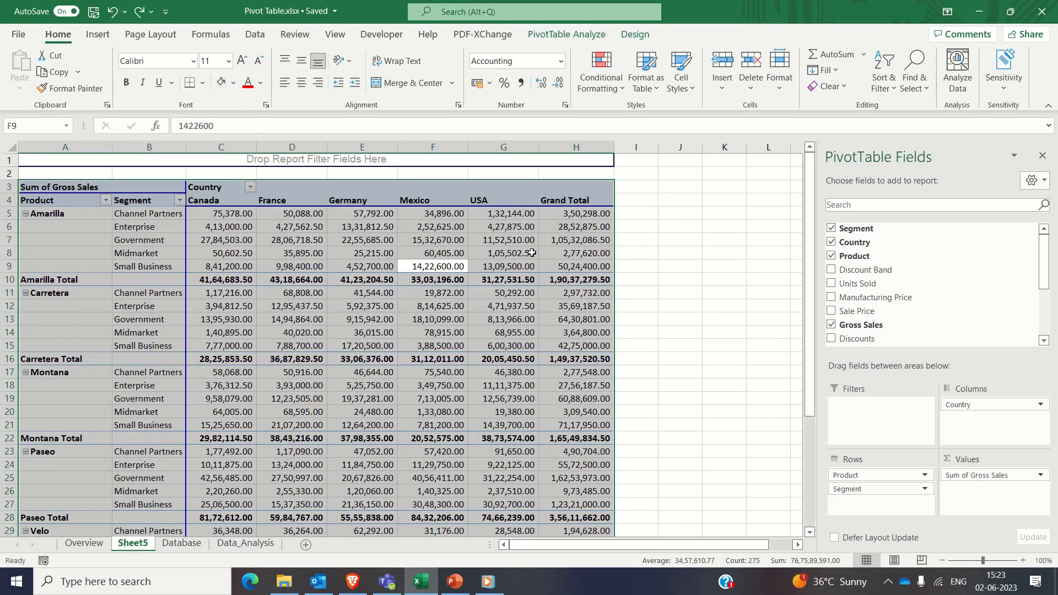
pyautogui.click(532, 252)
pyautogui.click(676, 232)
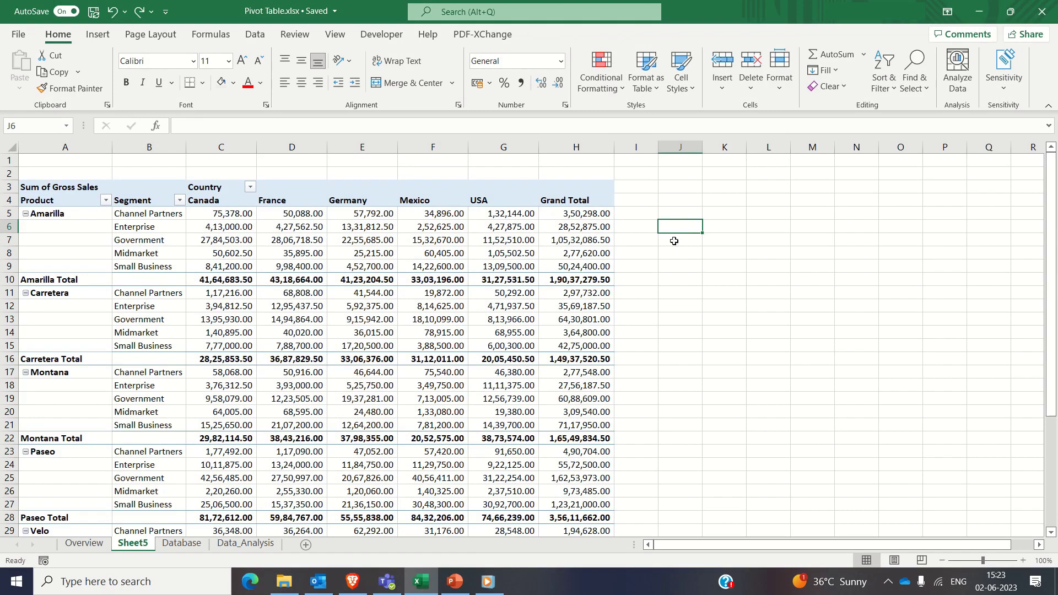
# Step: Scroll through the Sheet5 PivotTable, then move to the Overview sheet's Channel Partners example
pyautogui.scroll(-3, 624, 259)
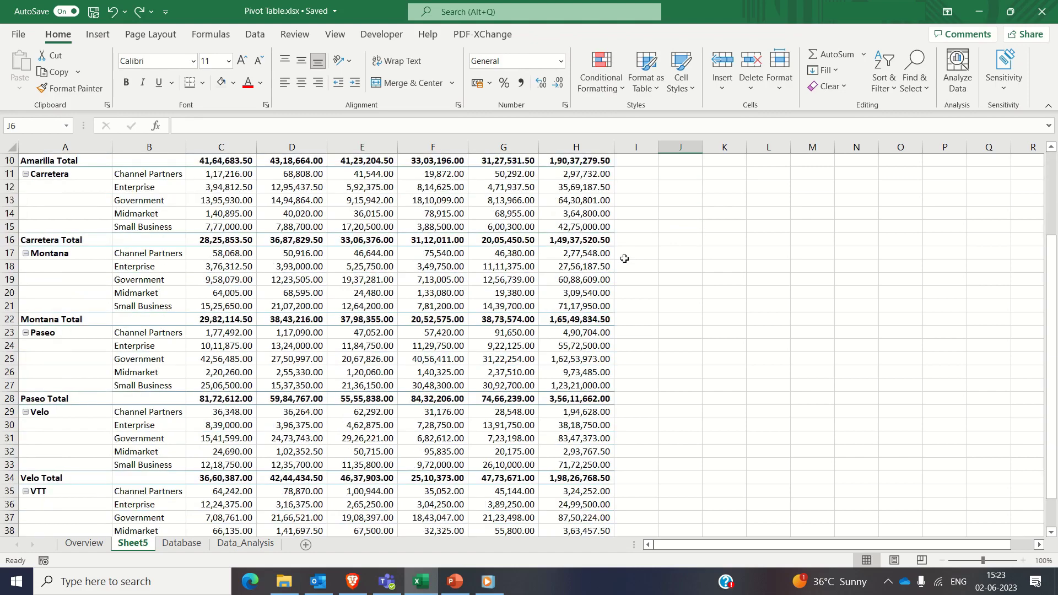
pyautogui.scroll(3, 624, 258)
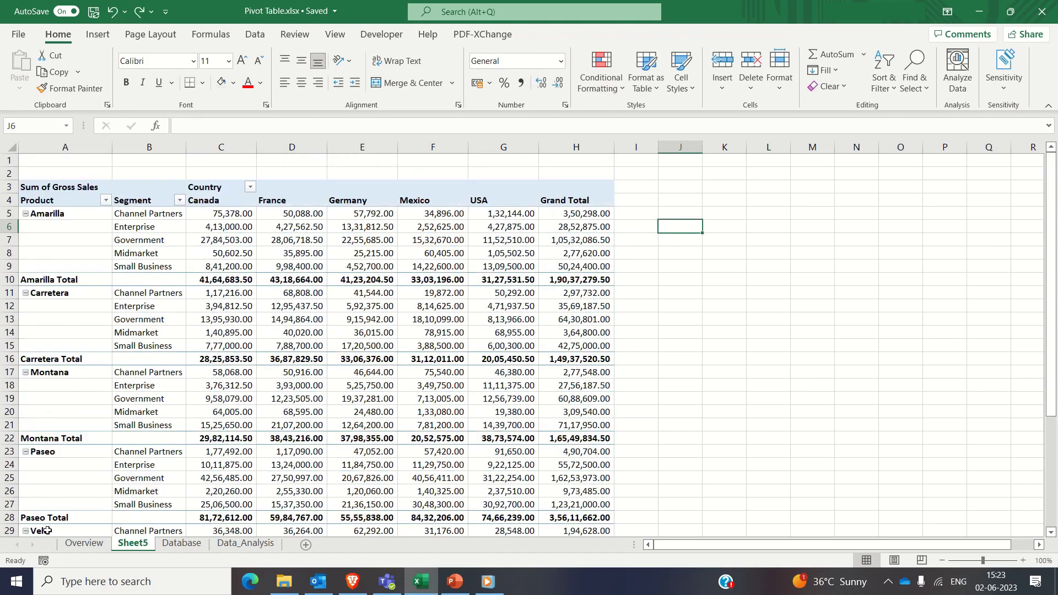
pyautogui.click(80, 544)
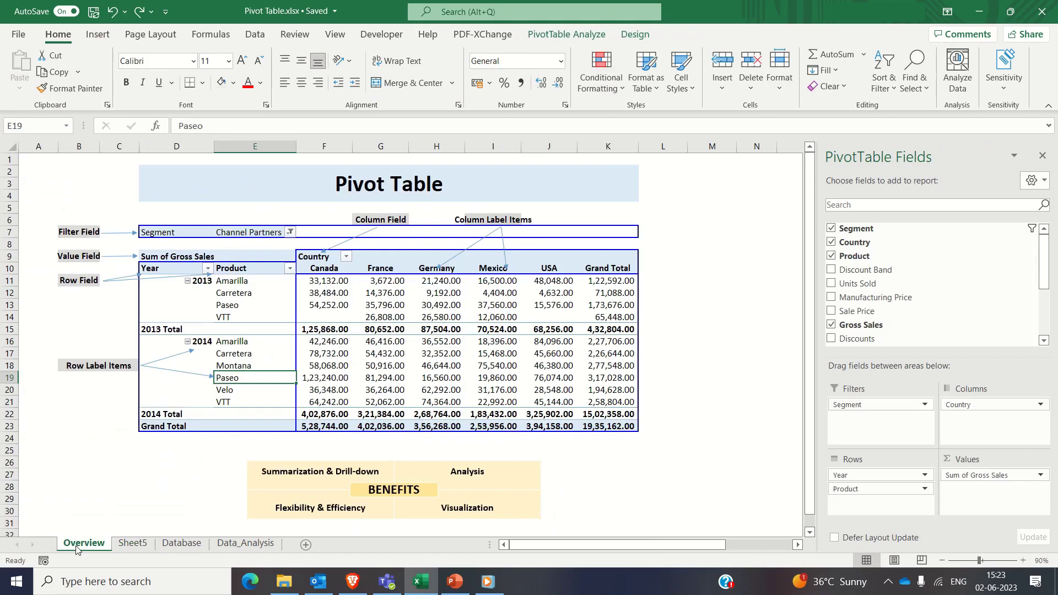